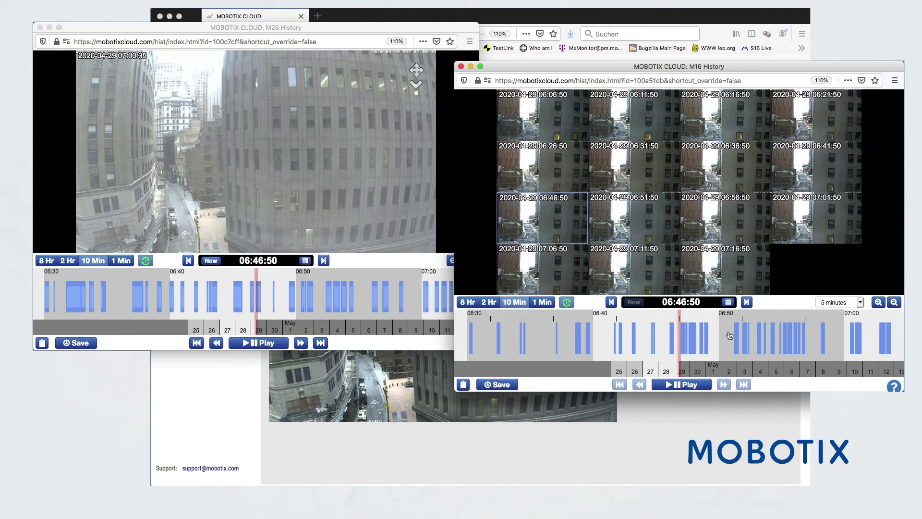
Drag the M16 timeline back ten minutes so both synced histories show 06:37:05 on 2020-04-29
{"action": "left_click_drag", "start_coordinate": [733, 341], "coordinate": [856, 341]}
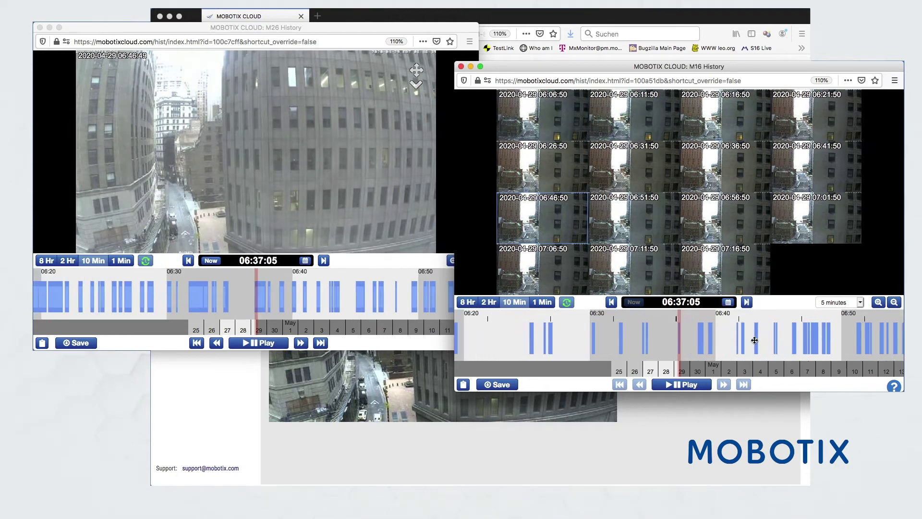
Move both histories to 06:51:50 and play the M16 06:51:50 thumbnail as synced video
{"action": "left_click_drag", "start_coordinate": [646, 337], "coordinate": [773, 323]}
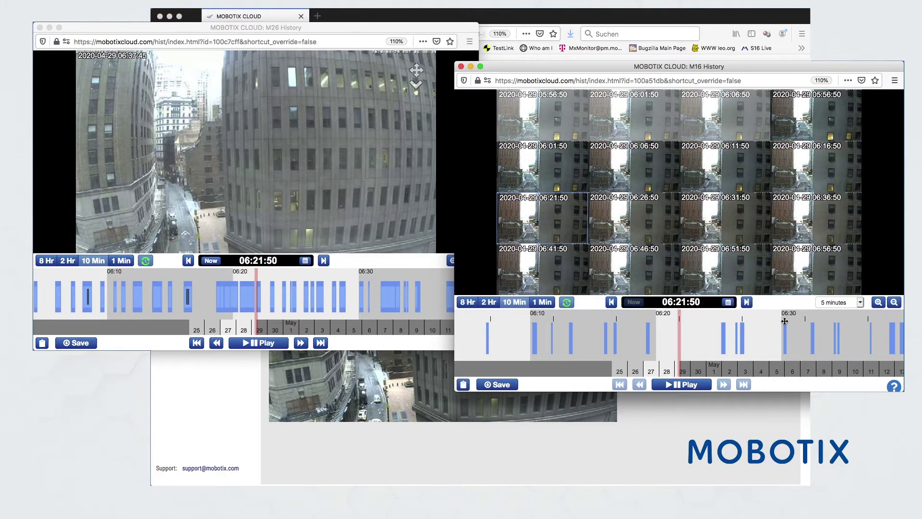
{"action": "left_click", "coordinate": [722, 275]}
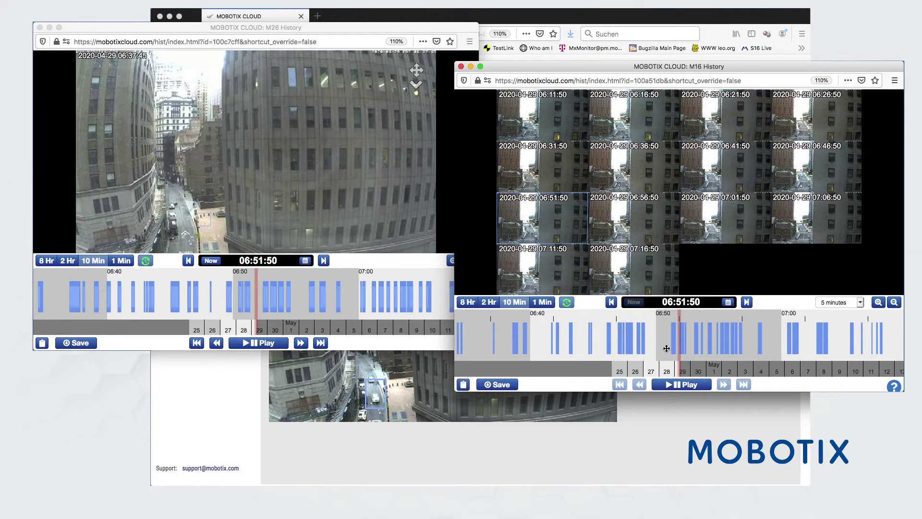
{"action": "left_click", "coordinate": [679, 388]}
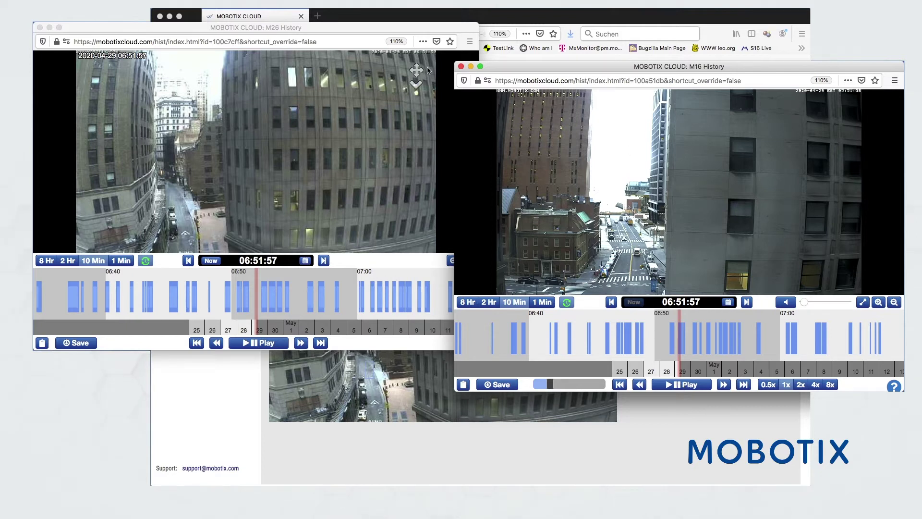
Download the M16 clip 06:51:53–06:52:14 as a Bundle noted 'Top Dach Event'
{"action": "left_click", "coordinate": [504, 384]}
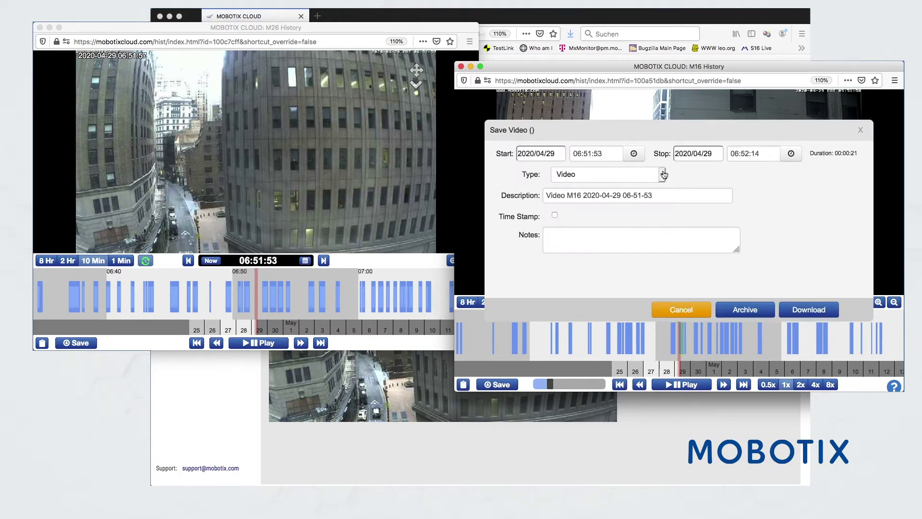
{"action": "left_click", "coordinate": [663, 175]}
{"action": "left_click", "coordinate": [607, 183]}
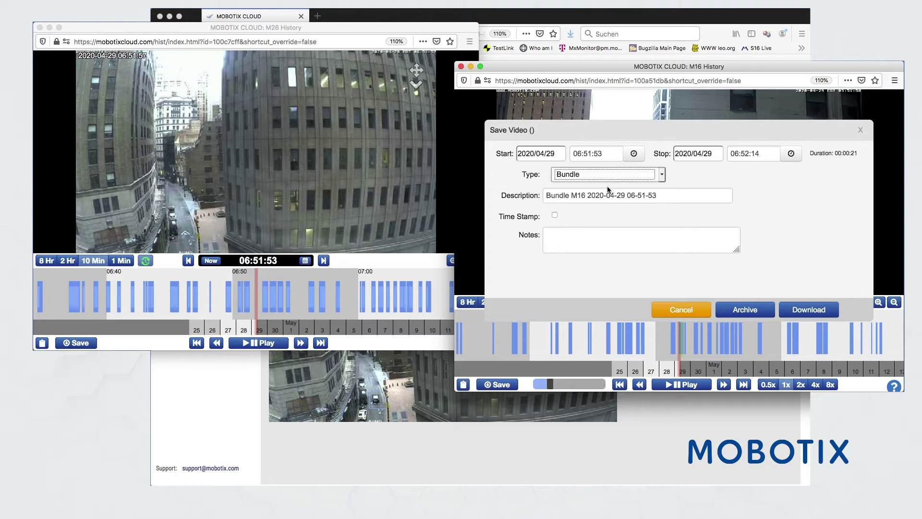
{"action": "left_click", "coordinate": [569, 234]}
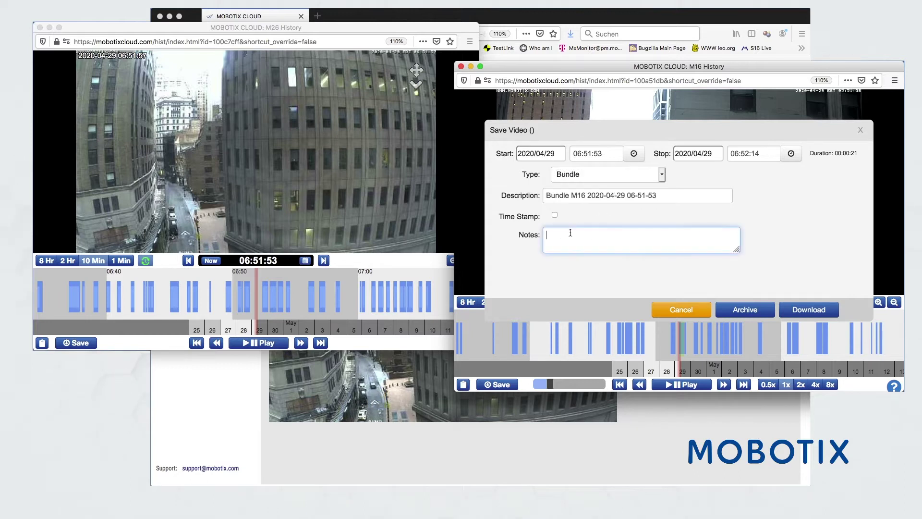
{"action": "type", "text": "Top Dach Event"}
{"action": "left_click", "coordinate": [807, 311]}
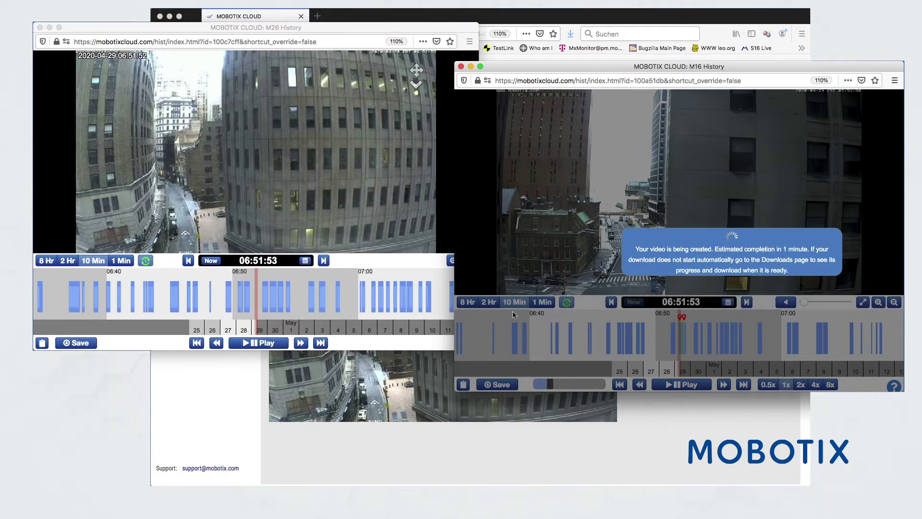
Set the M26 export type to Bundle with the note 'Top Dach Event'
{"action": "left_click", "coordinate": [84, 343]}
{"action": "left_click", "coordinate": [84, 343]}
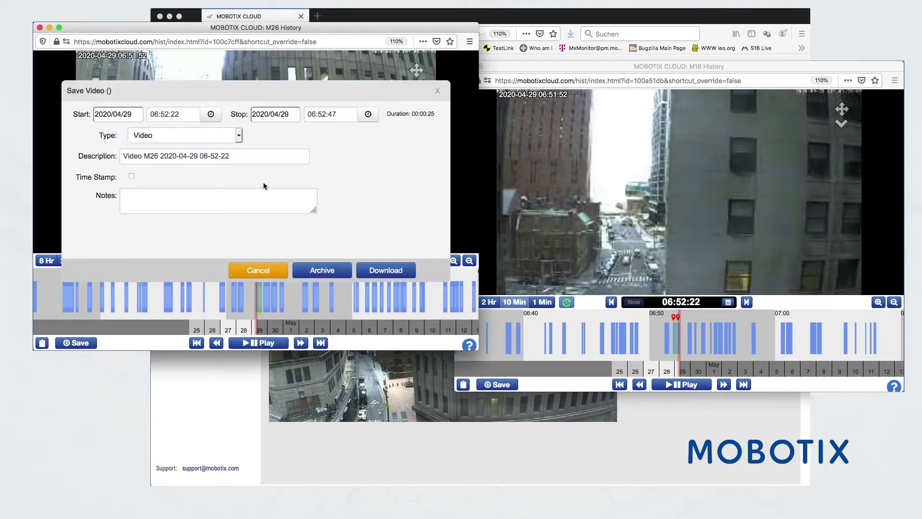
{"action": "left_click", "coordinate": [236, 136]}
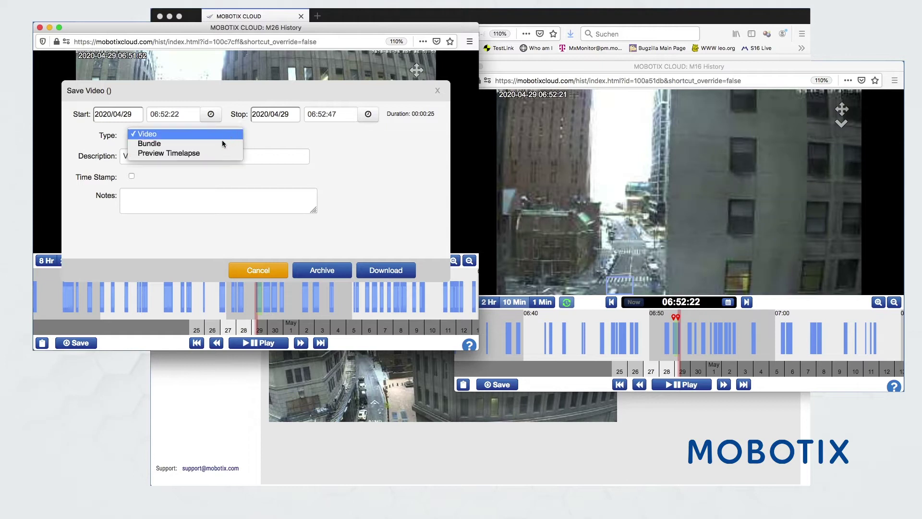
{"action": "left_click", "coordinate": [193, 146]}
{"action": "left_click", "coordinate": [152, 196]}
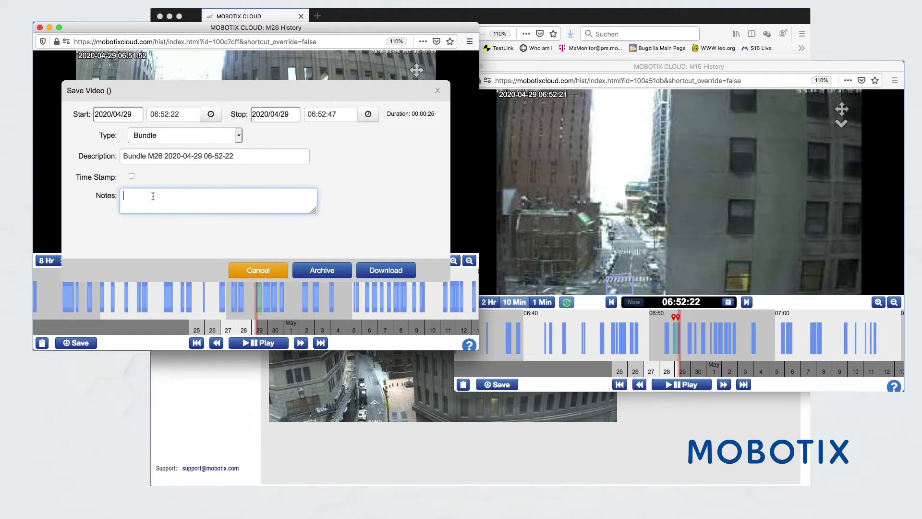
{"action": "type", "text": "Top Dach Event"}
{"action": "left_click", "coordinate": [296, 89]}
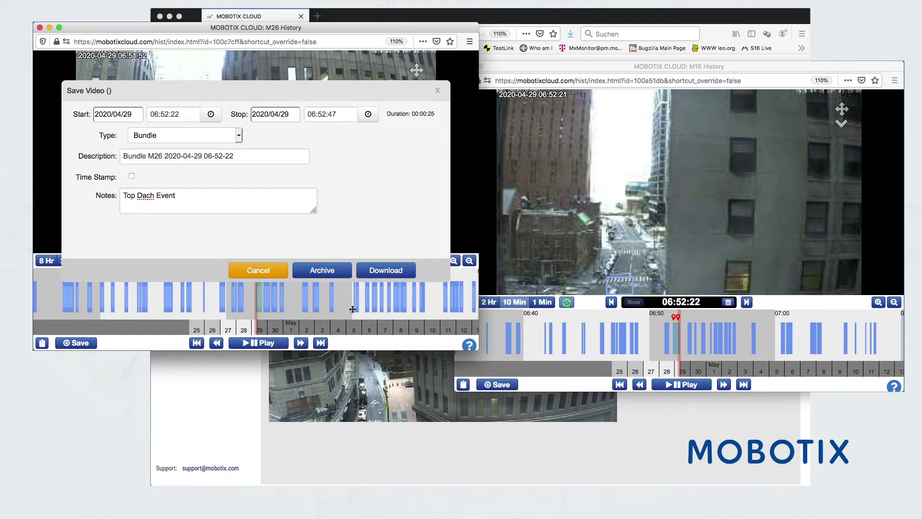
Trim the M26 clip to 06:52:18–06:58:05 and start the bundle download
{"action": "left_click_drag", "start_coordinate": [345, 350], "coordinate": [354, 386]}
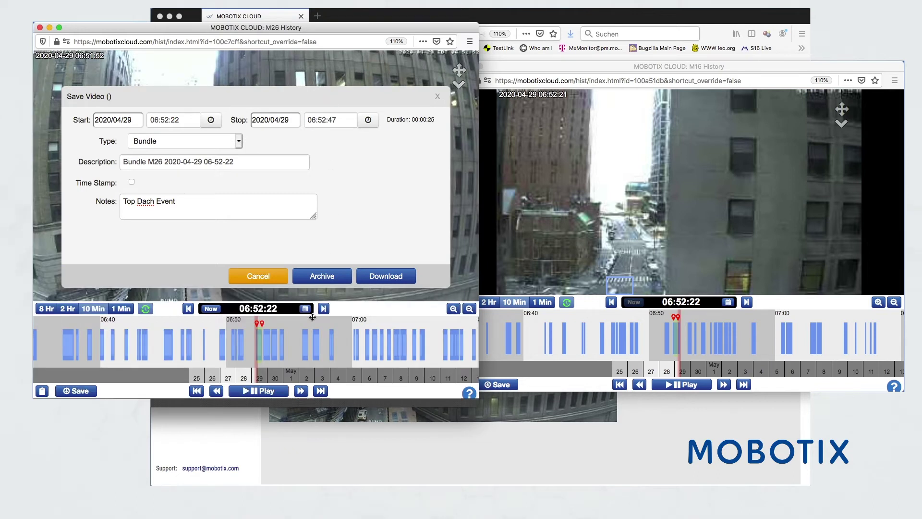
{"action": "left_click", "coordinate": [328, 323]}
{"action": "left_click", "coordinate": [254, 324]}
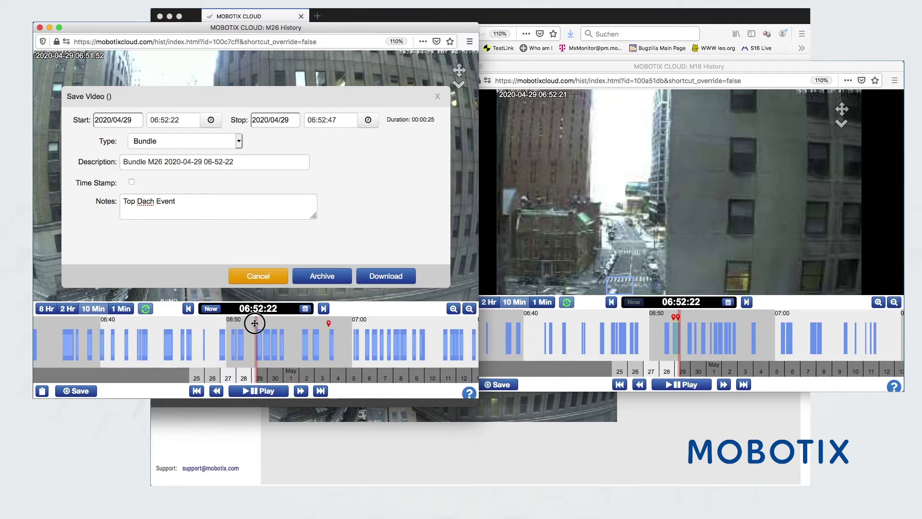
{"action": "left_click", "coordinate": [385, 276]}
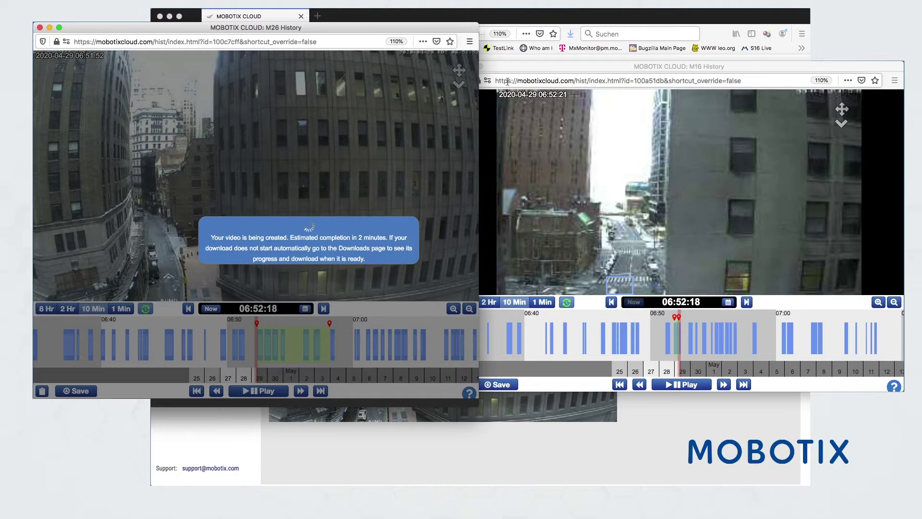
Close the M16 history window and return to the main camera overview
{"action": "left_click", "coordinate": [504, 66]}
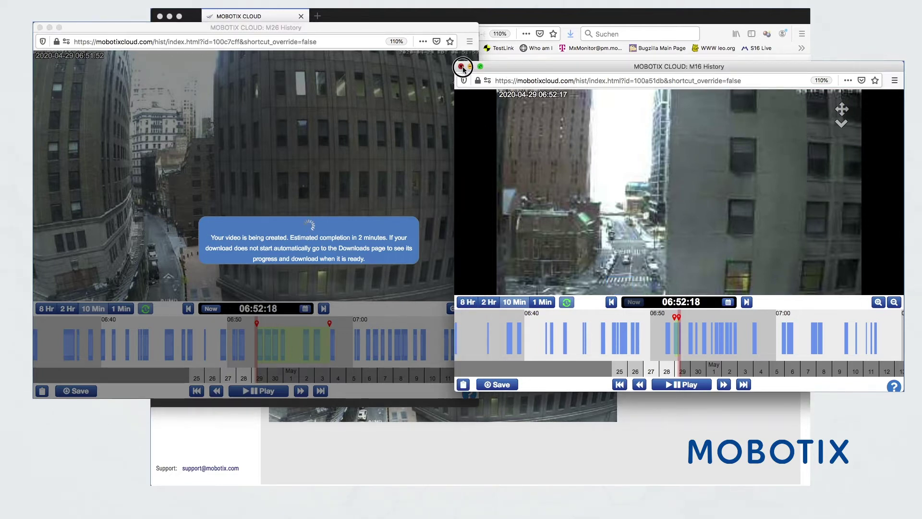
{"action": "left_click", "coordinate": [462, 66]}
{"action": "left_click", "coordinate": [695, 271]}
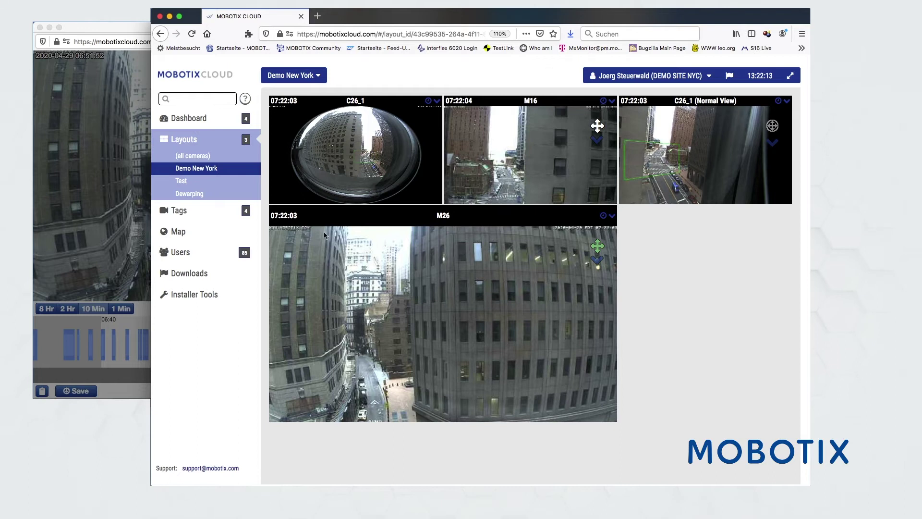
Browse cameras by the fish eye and street tags, then go to the Dashboard
{"action": "left_click", "coordinate": [178, 211]}
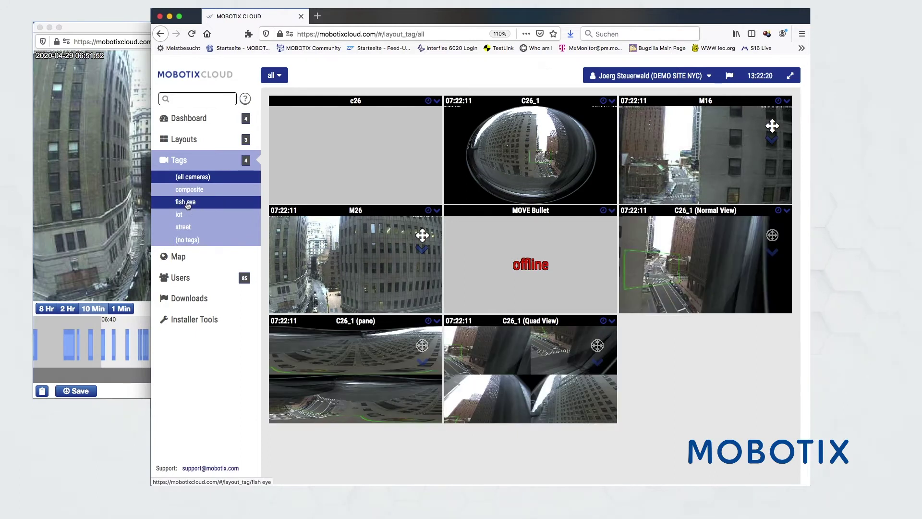
{"action": "left_click", "coordinate": [187, 203]}
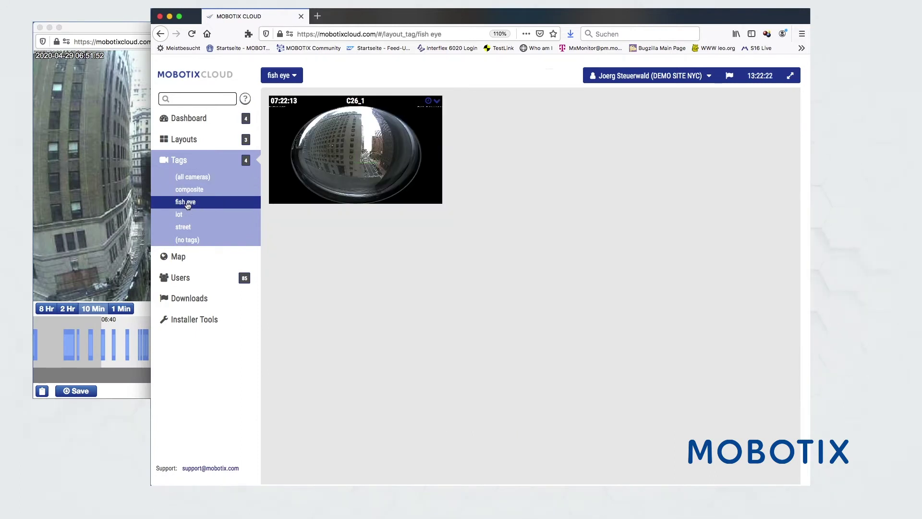
{"action": "left_click", "coordinate": [184, 227]}
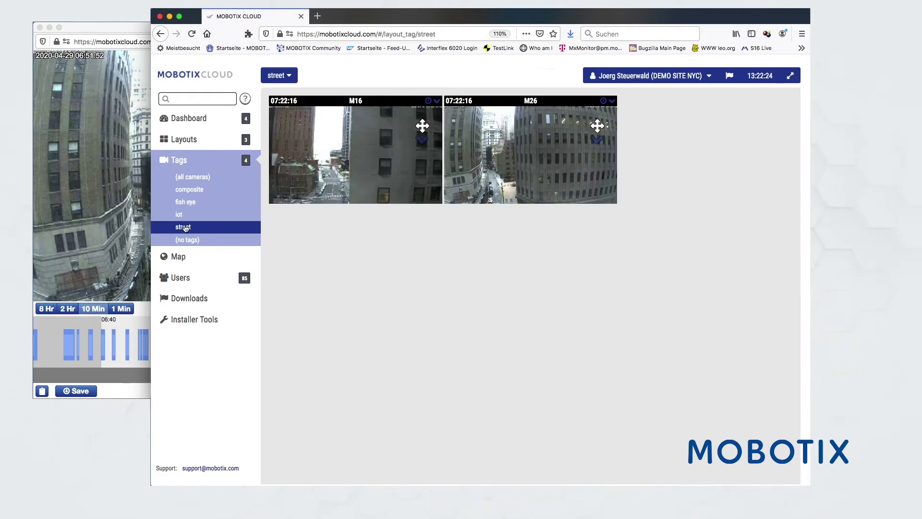
{"action": "left_click", "coordinate": [188, 119]}
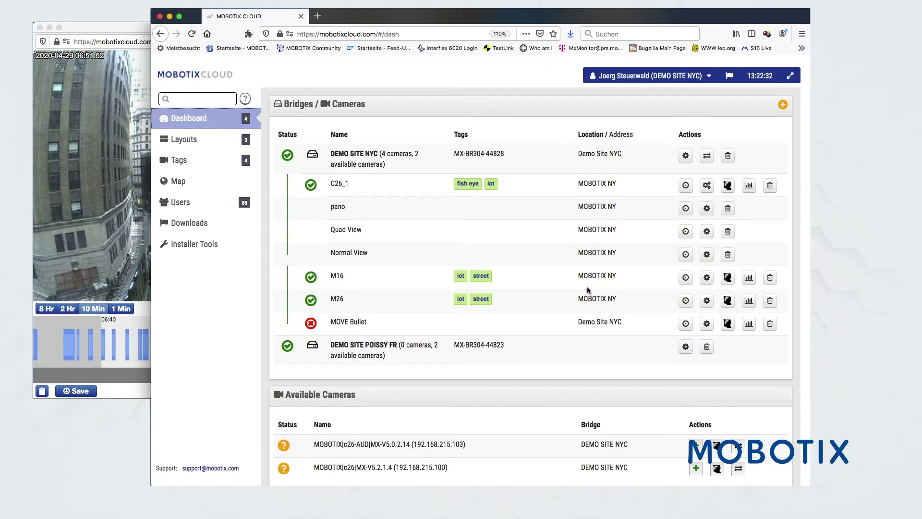
Filter the camera tags for 'iot', clear the search, and go to the Users list
{"action": "left_click", "coordinate": [179, 160]}
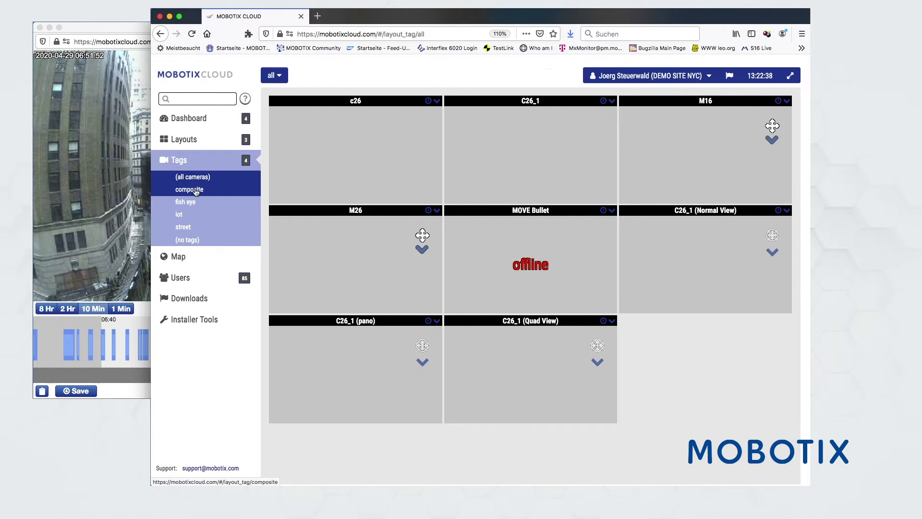
{"action": "left_click", "coordinate": [183, 97]}
{"action": "type", "text": "iot"}
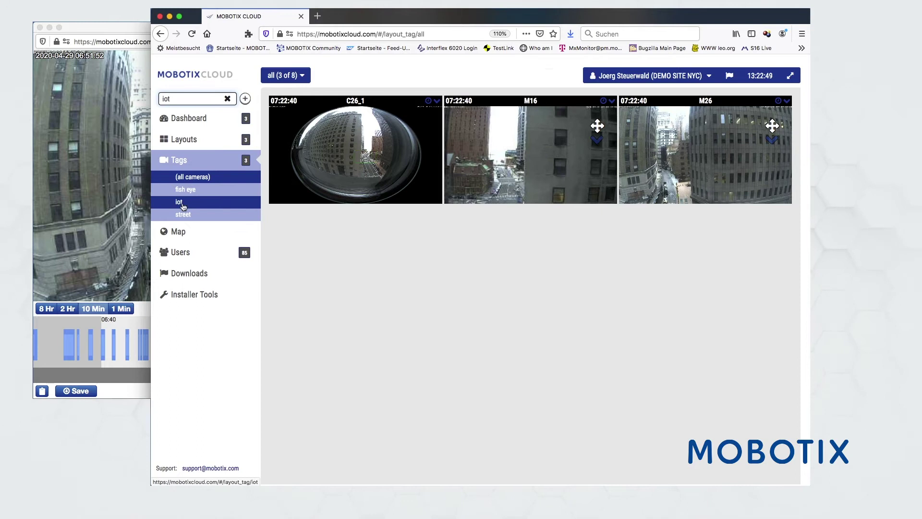
{"action": "left_click", "coordinate": [227, 98]}
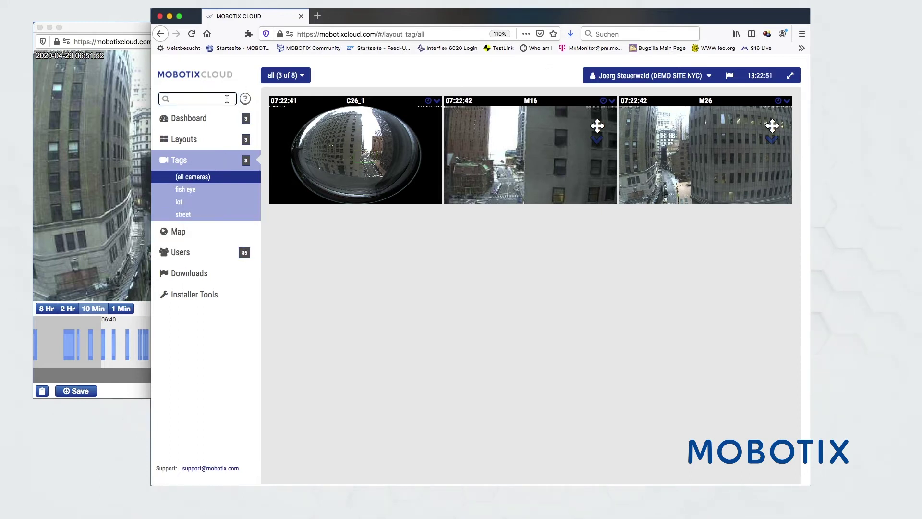
{"action": "left_click", "coordinate": [178, 256]}
{"action": "left_click", "coordinate": [181, 201]}
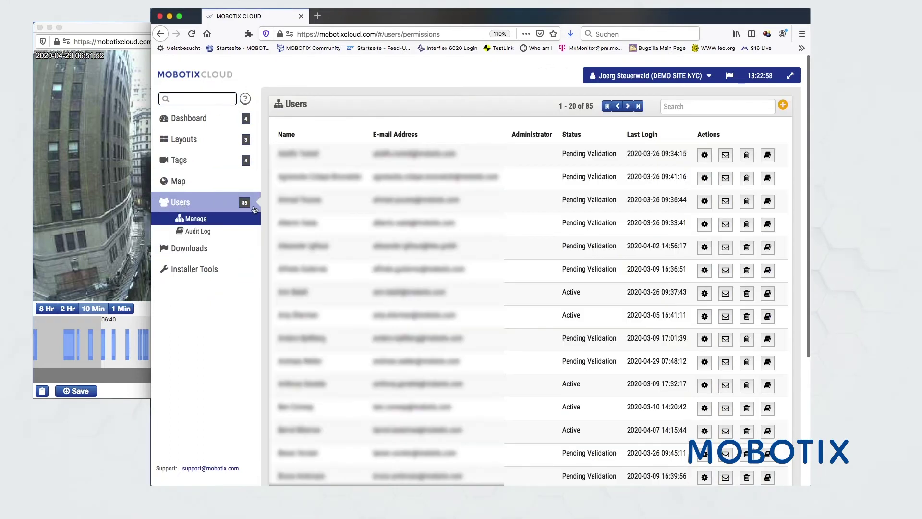
Start adding a new user and enter their e-mail address
{"action": "left_click", "coordinate": [783, 105]}
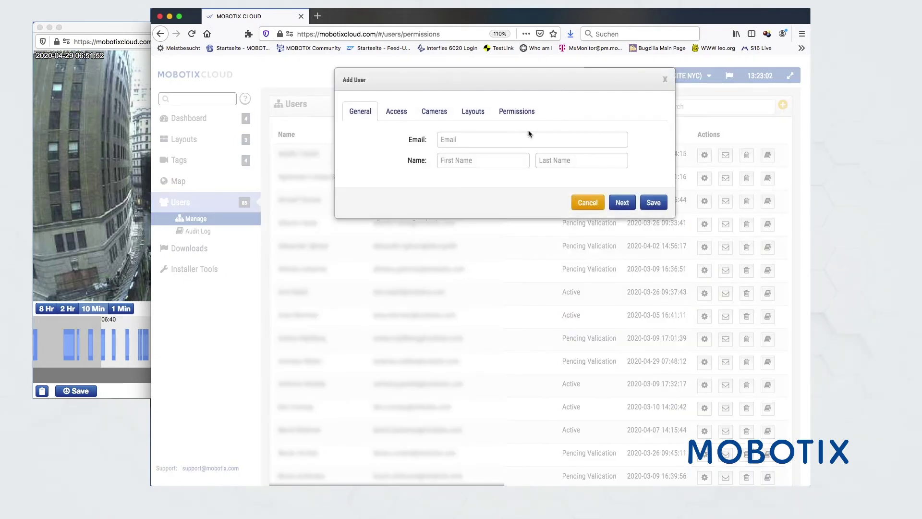
{"action": "left_click", "coordinate": [469, 141]}
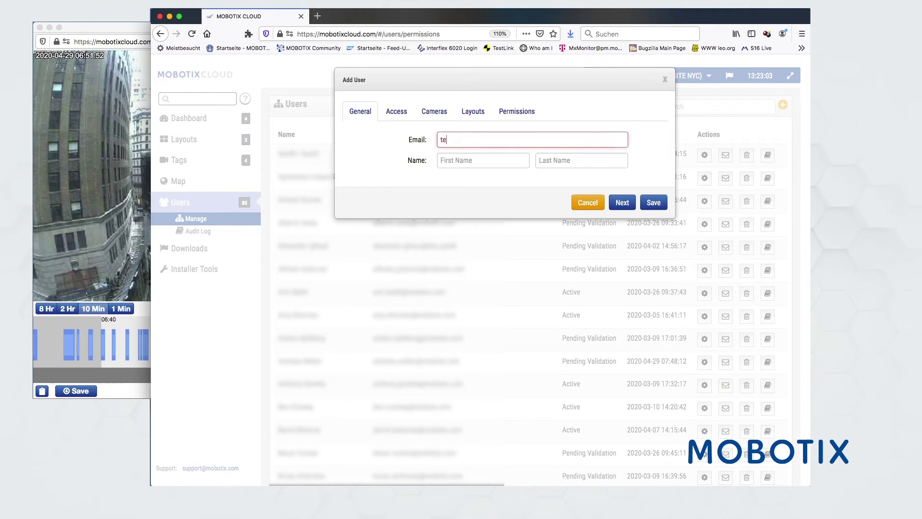
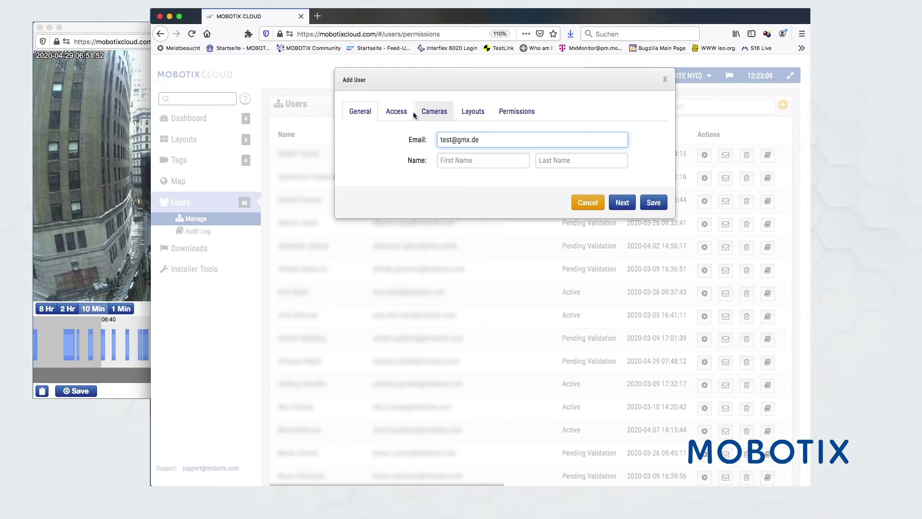
Give the user all cameras (MOVE Bullet removed and restored) and drop the Dewarping layout
{"action": "left_click", "coordinate": [397, 112]}
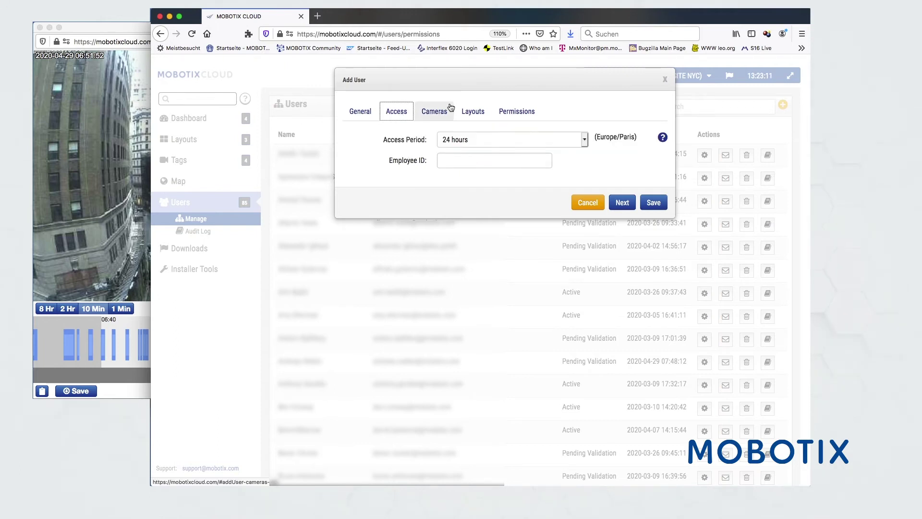
{"action": "left_click", "coordinate": [428, 113]}
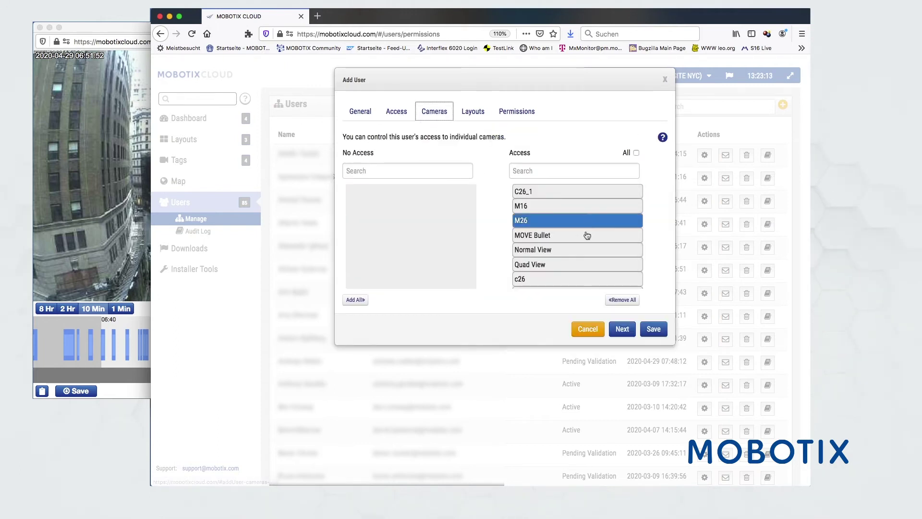
{"action": "left_click", "coordinate": [563, 241]}
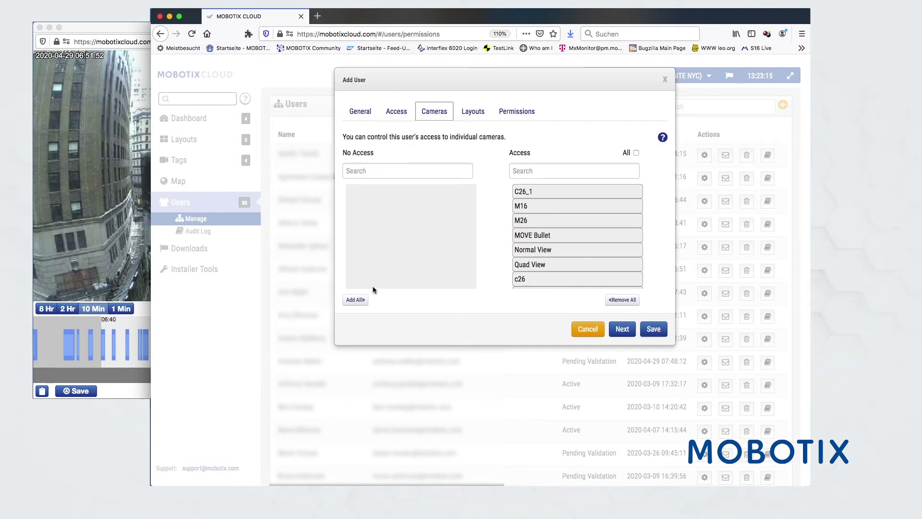
{"action": "left_click", "coordinate": [623, 300]}
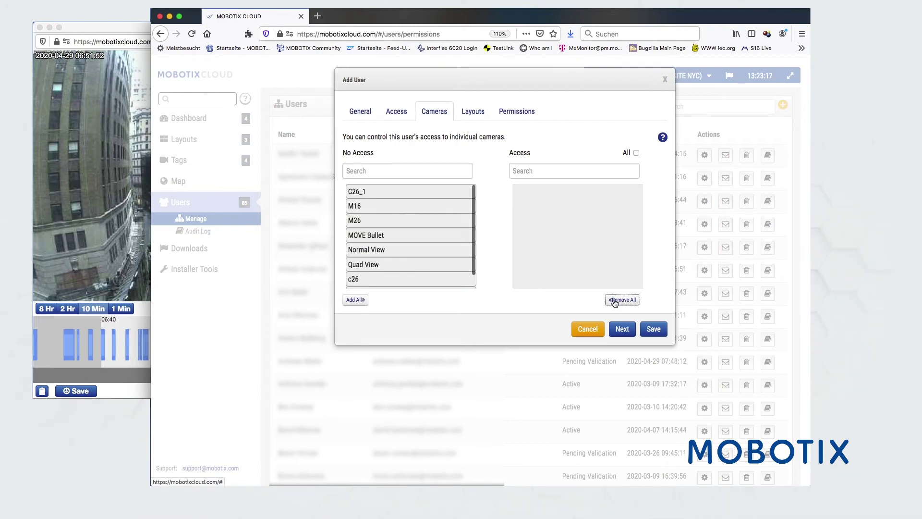
{"action": "left_click", "coordinate": [356, 299]}
{"action": "left_click_drag", "start_coordinate": [552, 235], "coordinate": [369, 239]}
{"action": "left_click_drag", "start_coordinate": [373, 192], "coordinate": [544, 243]}
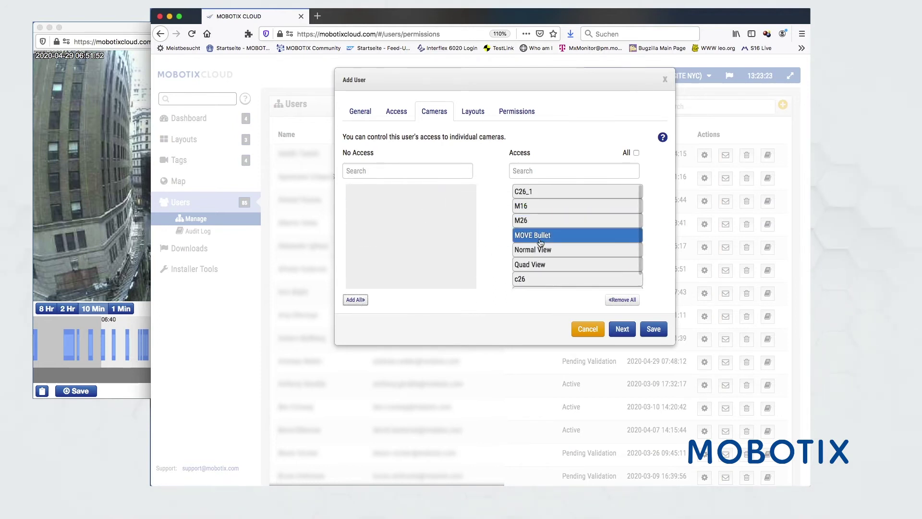
{"action": "left_click", "coordinate": [473, 111]}
{"action": "left_click_drag", "start_coordinate": [529, 216], "coordinate": [577, 225]}
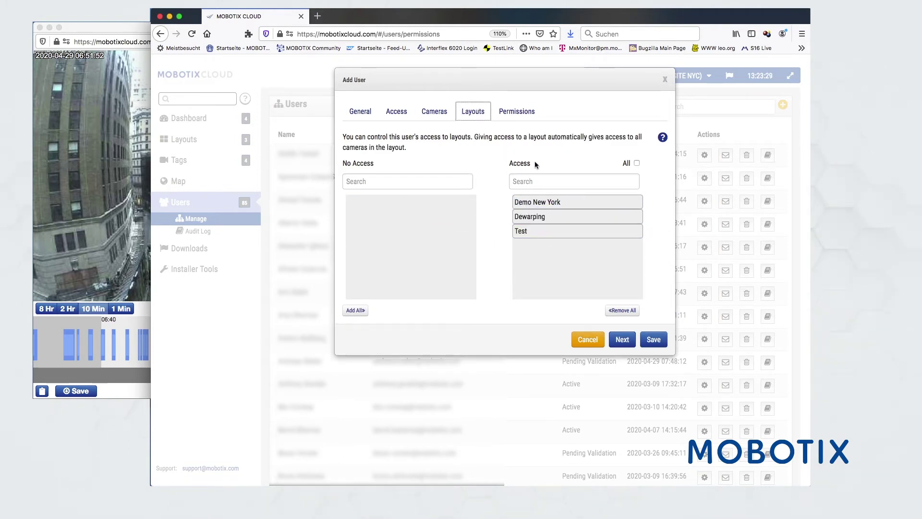
Expand the Videos, Layouts, Bridges and Cameras, and Accounts and Users permission groups
{"action": "left_click", "coordinate": [522, 114]}
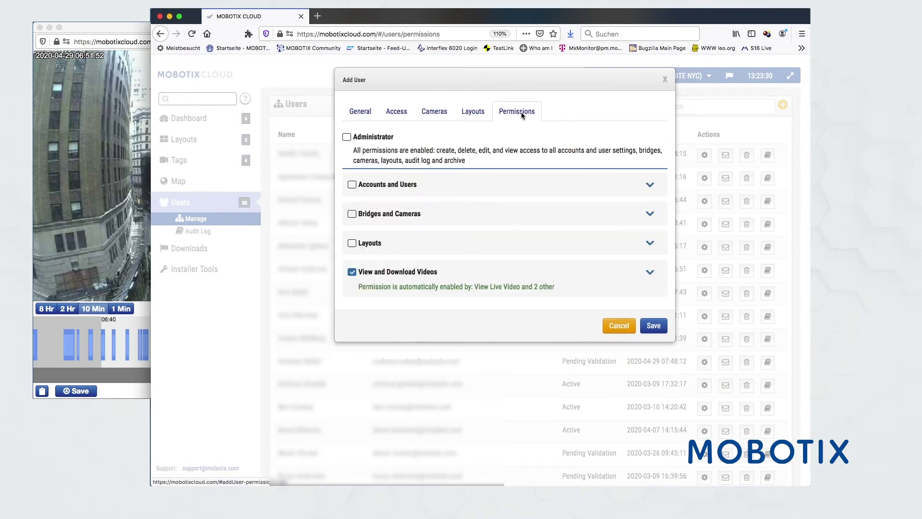
{"action": "left_click", "coordinate": [651, 274]}
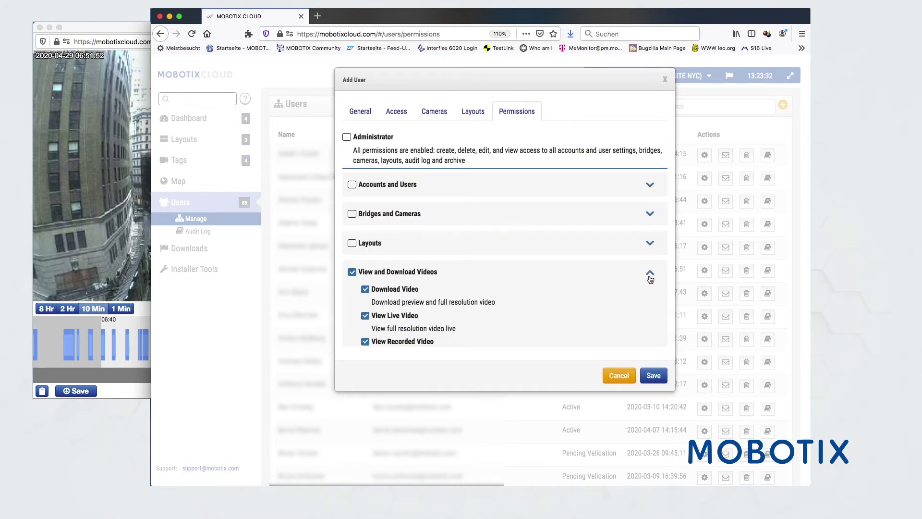
{"action": "left_click", "coordinate": [649, 245]}
{"action": "left_click", "coordinate": [650, 214]}
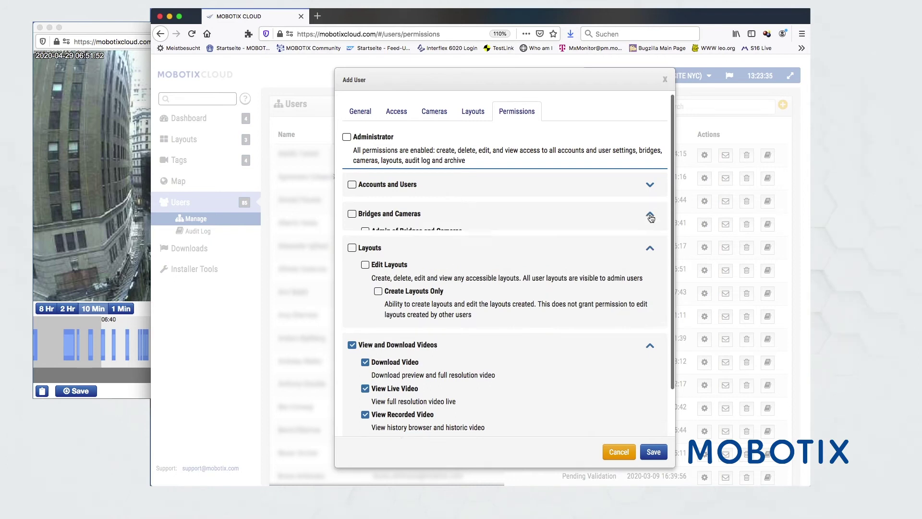
{"action": "left_click", "coordinate": [649, 186]}
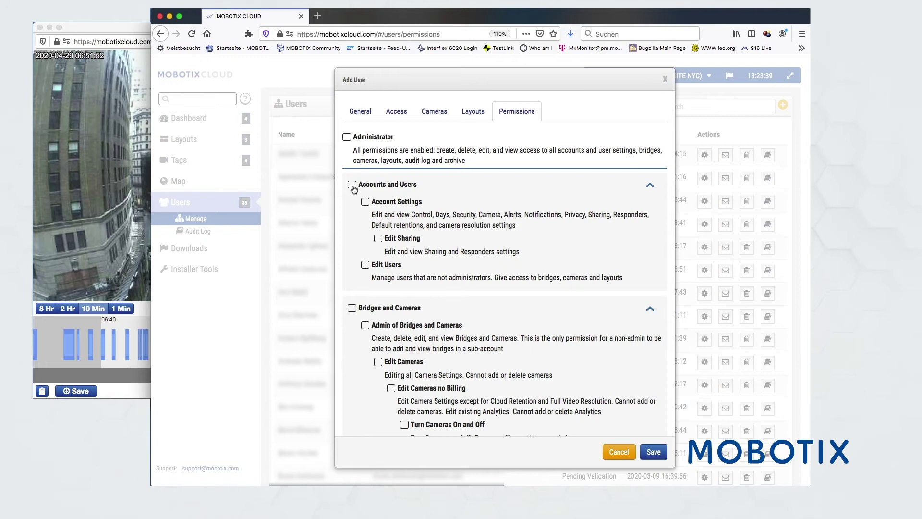
Toggle Administrator off, grant Accounts and Users and camera-edit rights, then cancel the user
{"action": "left_click", "coordinate": [346, 138]}
{"action": "left_click", "coordinate": [346, 137]}
{"action": "left_click", "coordinate": [351, 184]}
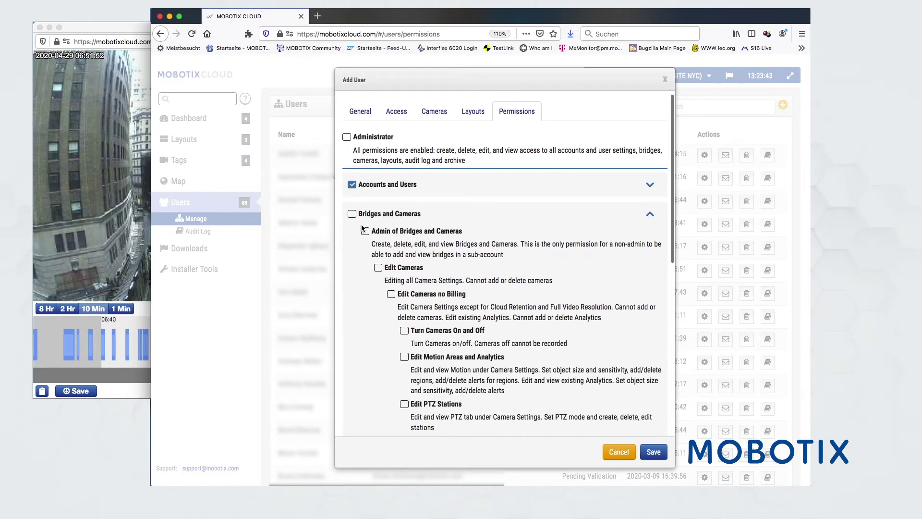
{"action": "left_click", "coordinate": [379, 268]}
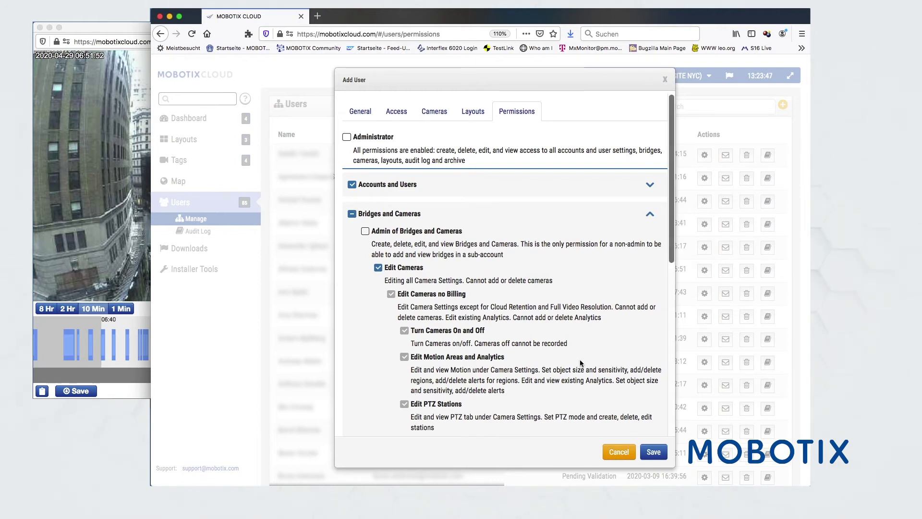
{"action": "left_click", "coordinate": [619, 452]}
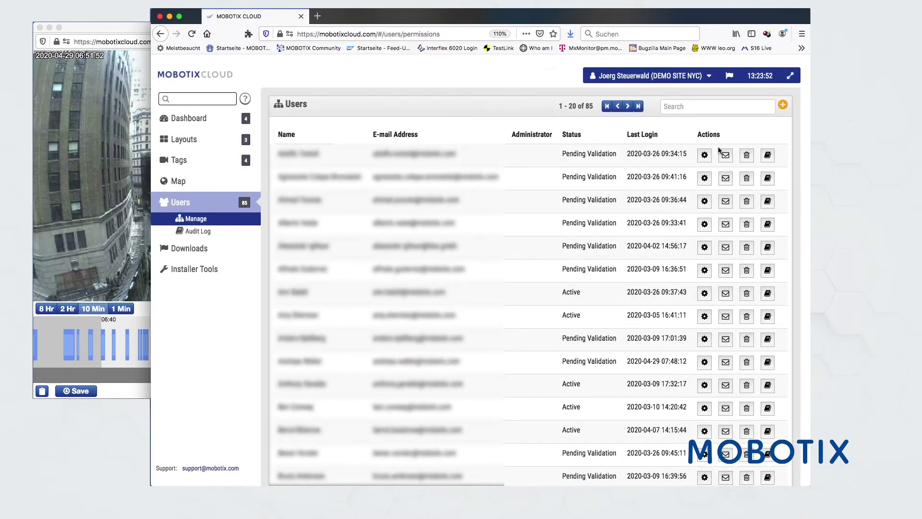
Open Downloads and view the recorded history for the M16 bundle's time range
{"action": "left_click", "coordinate": [187, 250]}
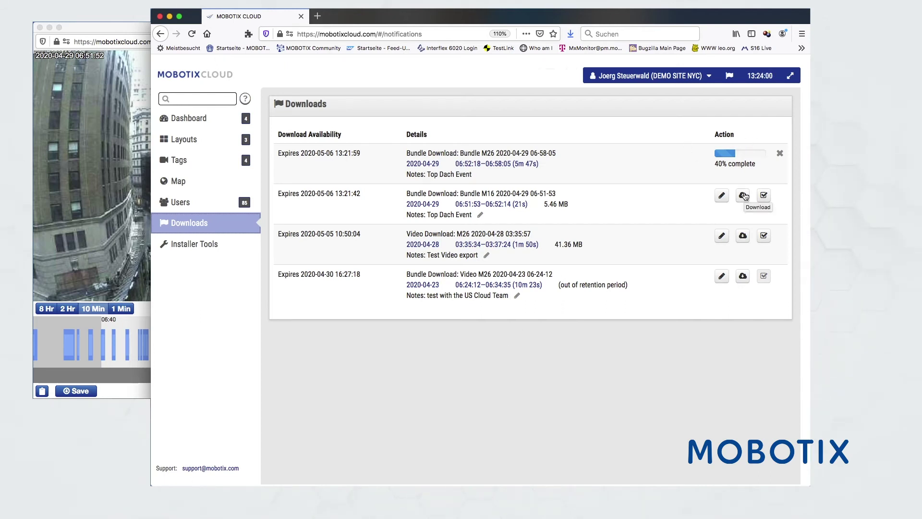
{"action": "left_click", "coordinate": [485, 204]}
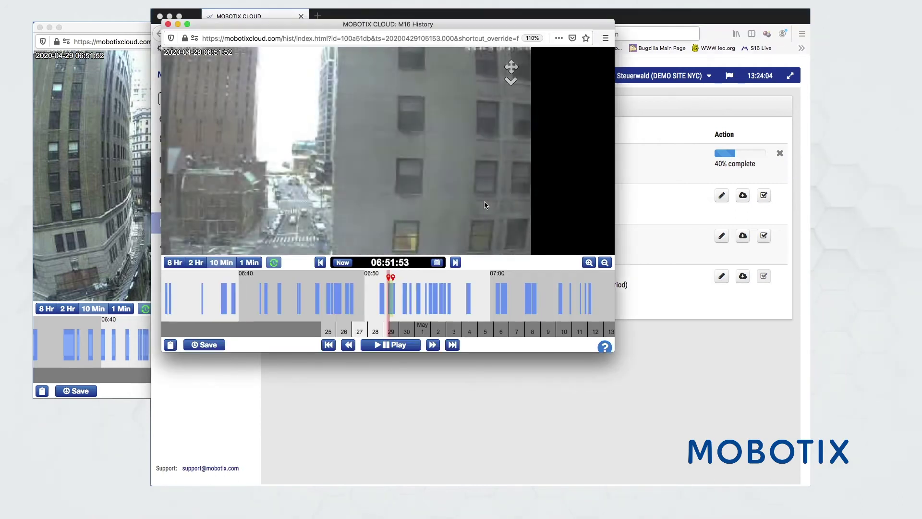
Play the M16 recording at 8x speed, then close the history window
{"action": "left_click", "coordinate": [380, 345]}
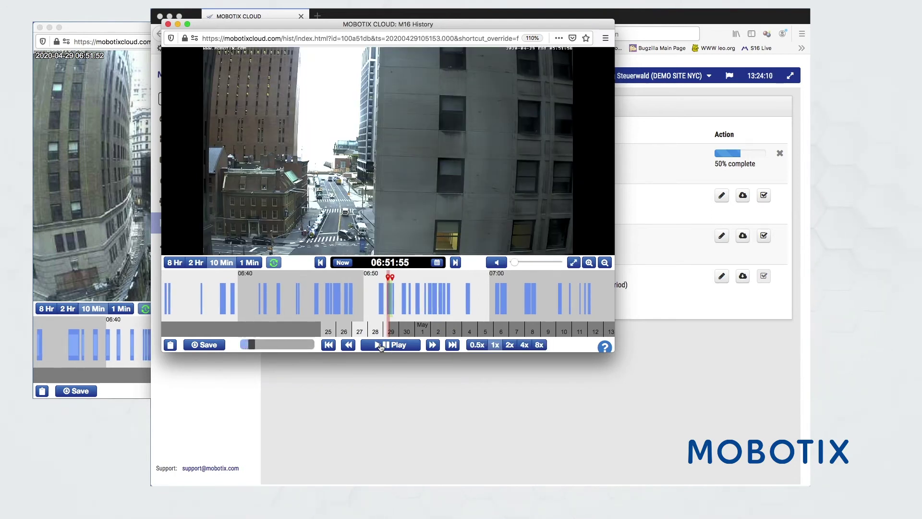
{"action": "left_click", "coordinate": [538, 347]}
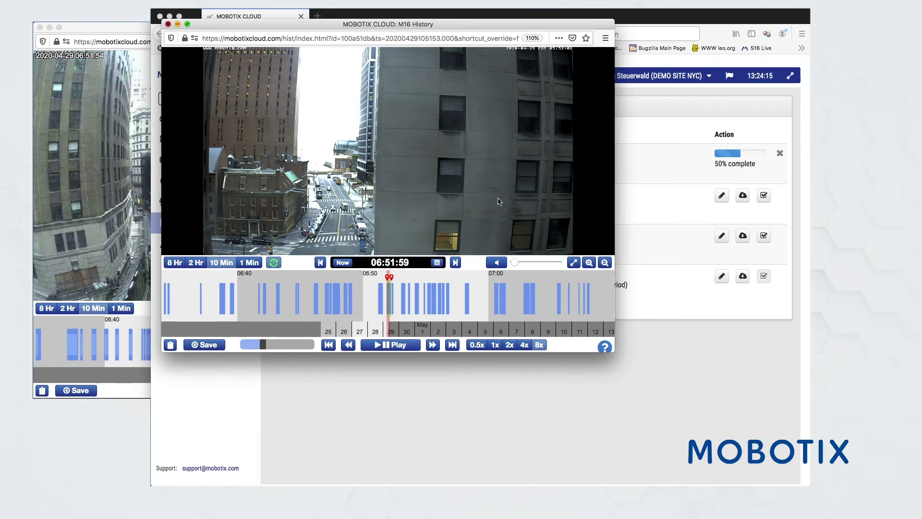
{"action": "left_click", "coordinate": [169, 24]}
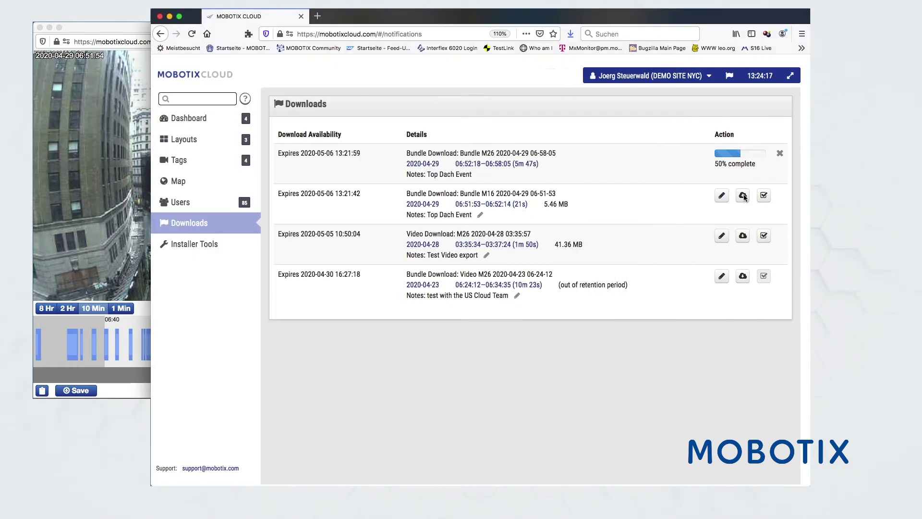
Download Bundle+M16+2020-04-29+06-51-53.zip and show it in Finder
{"action": "left_click", "coordinate": [743, 195]}
{"action": "left_click", "coordinate": [720, 229]}
{"action": "left_click", "coordinate": [570, 34]}
{"action": "left_click", "coordinate": [567, 58]}
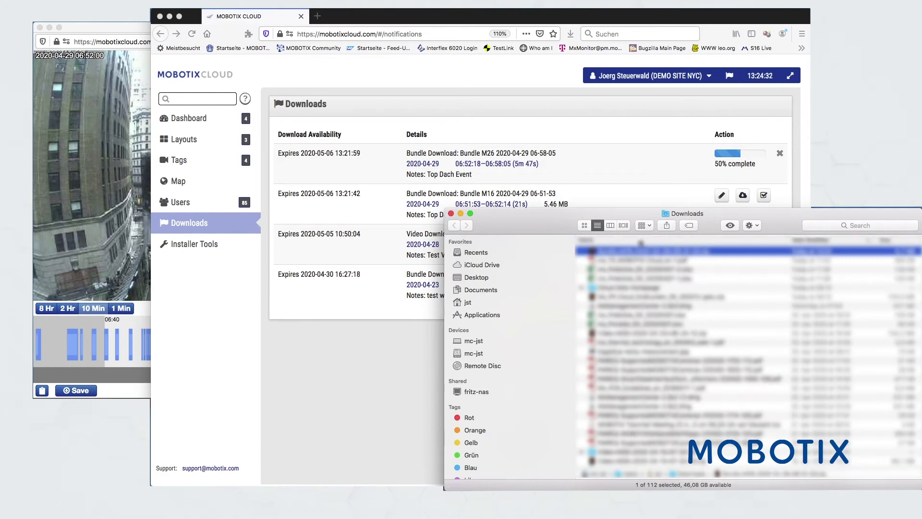
Open the Bundle+M16 folder and Quick Look its main video clip
{"action": "double_click", "coordinate": [629, 252]}
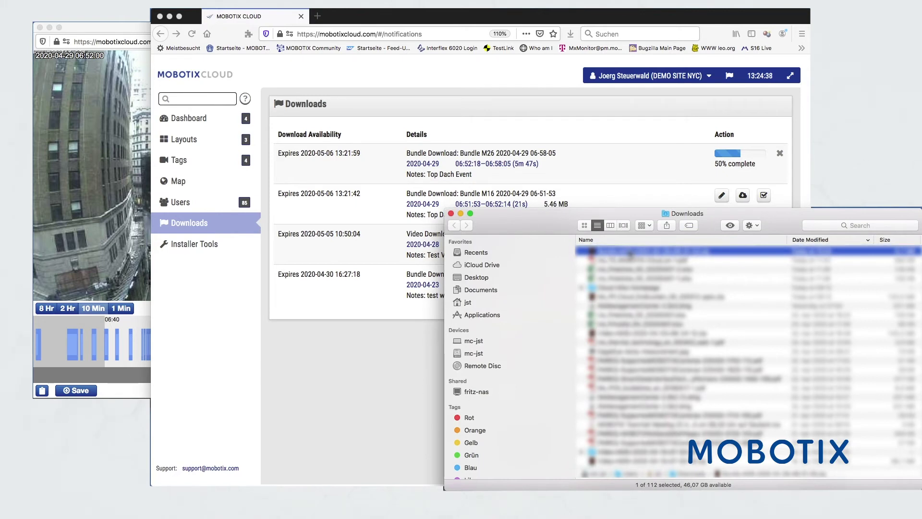
{"action": "double_click", "coordinate": [630, 251]}
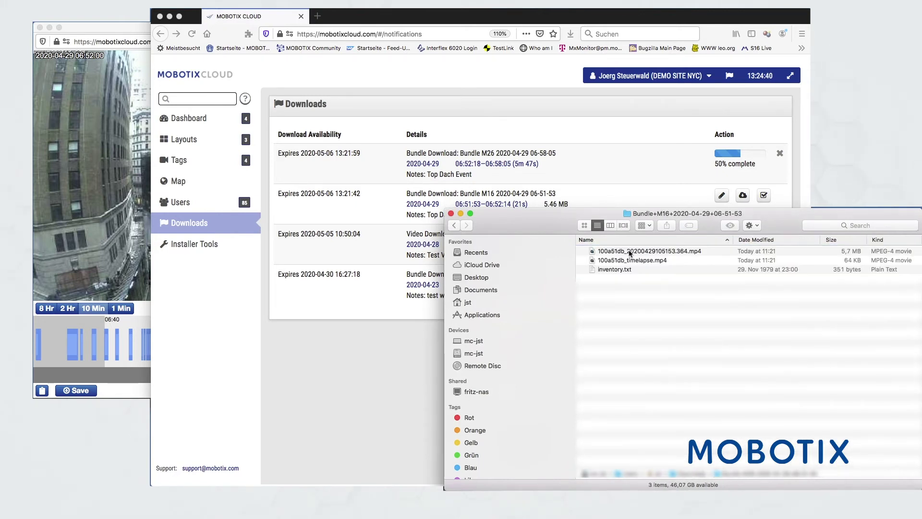
{"action": "left_click", "coordinate": [616, 253]}
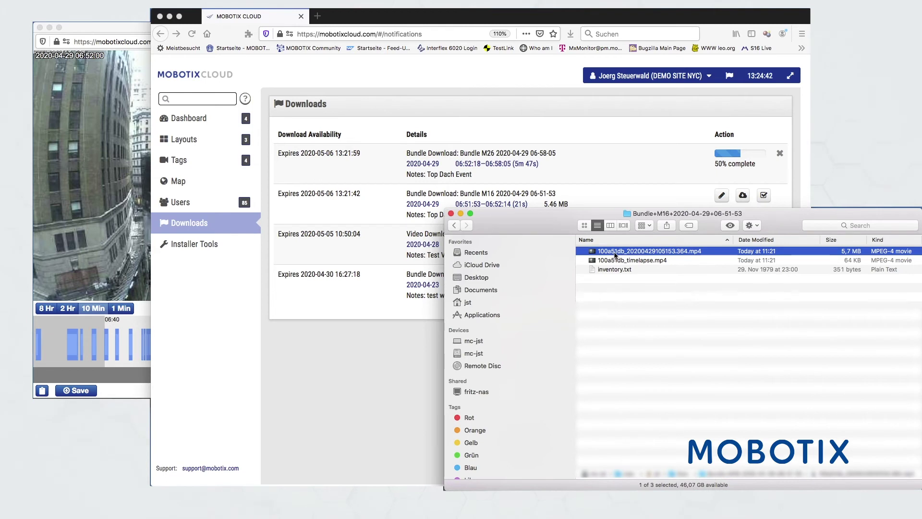
{"action": "key", "text": "space"}
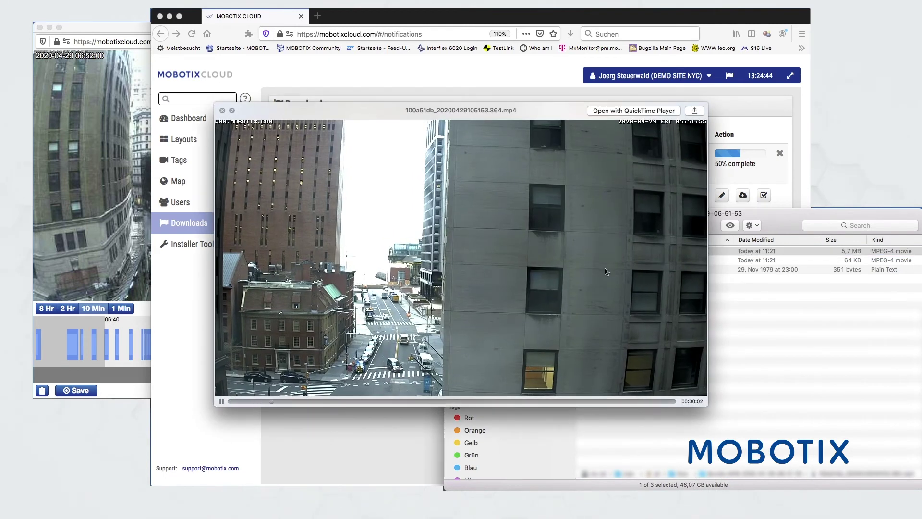
{"action": "key", "text": "space"}
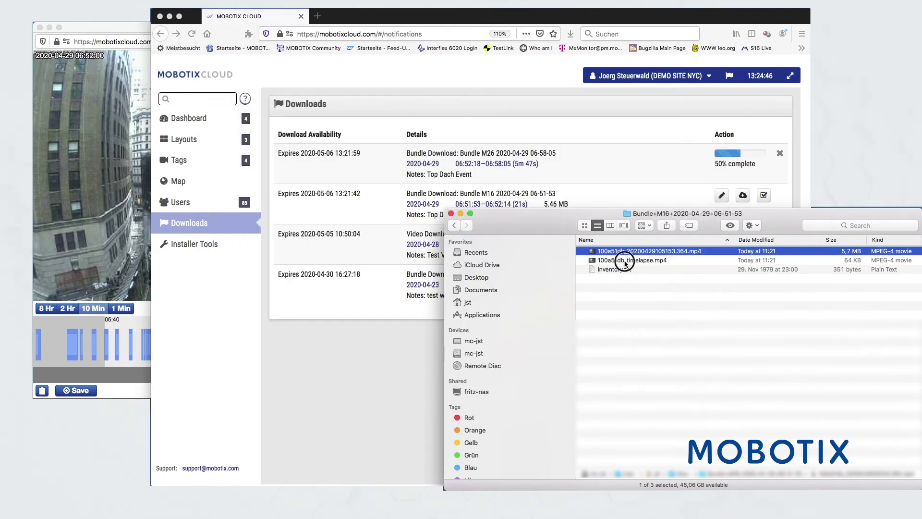
Quick Look the timelapse video, then return to the MOBOTIX CLOUD downloads page
{"action": "left_click", "coordinate": [625, 261]}
{"action": "key", "text": "space"}
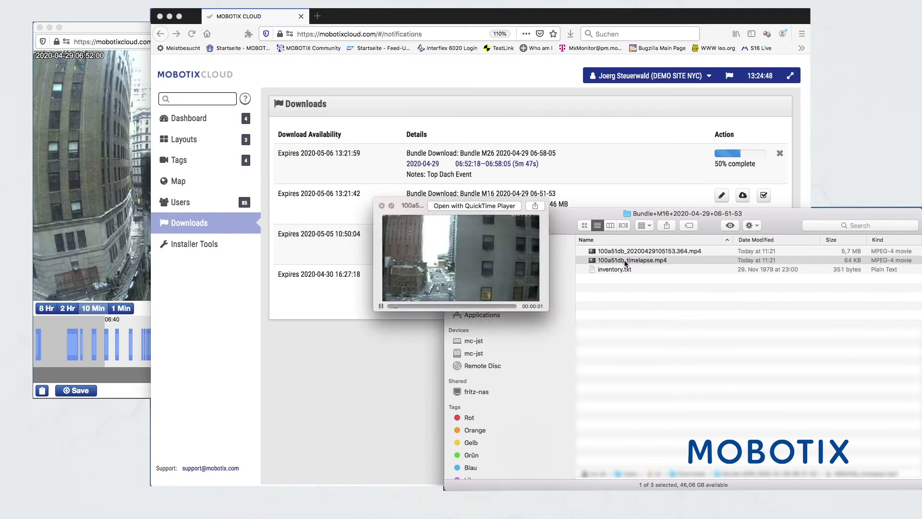
{"action": "key", "text": "space"}
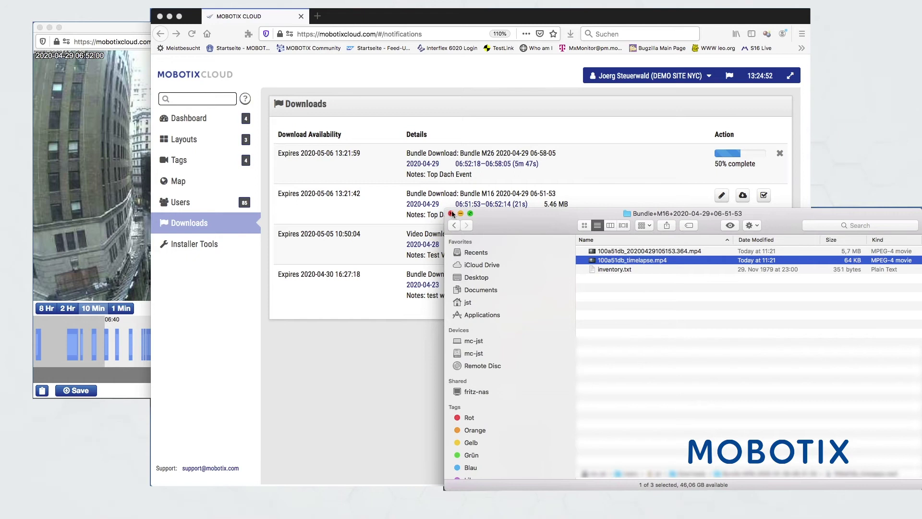
{"action": "left_click", "coordinate": [399, 361]}
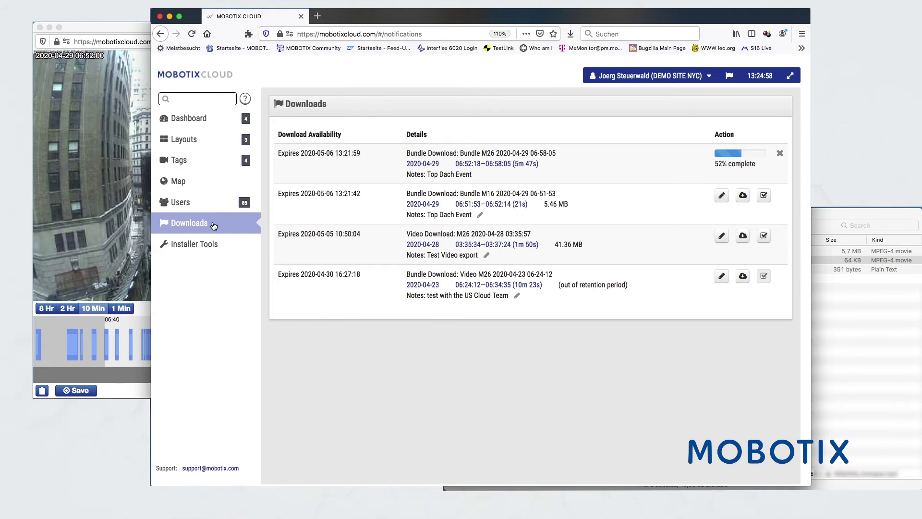
Open the M26 camera's resolution settings from the Installer Diagnostic Tools
{"action": "left_click", "coordinate": [189, 246]}
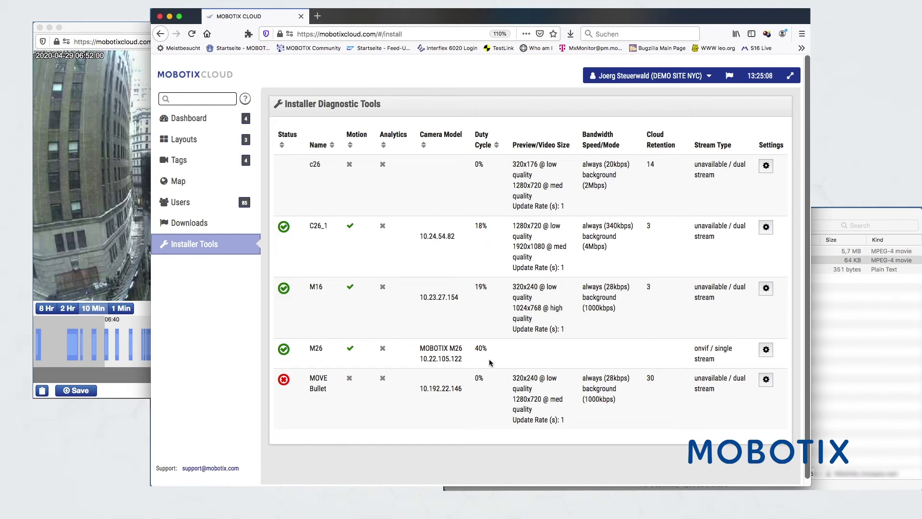
{"action": "left_click", "coordinate": [766, 352]}
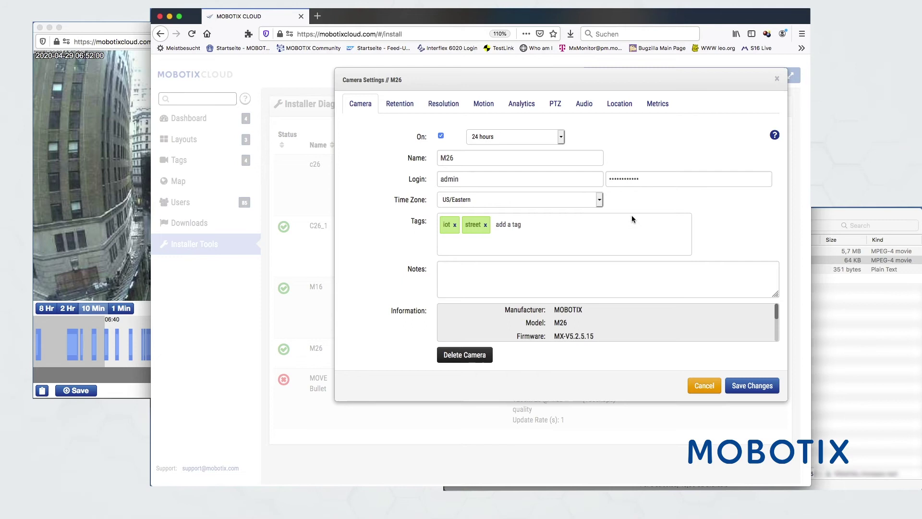
{"action": "left_click", "coordinate": [443, 105]}
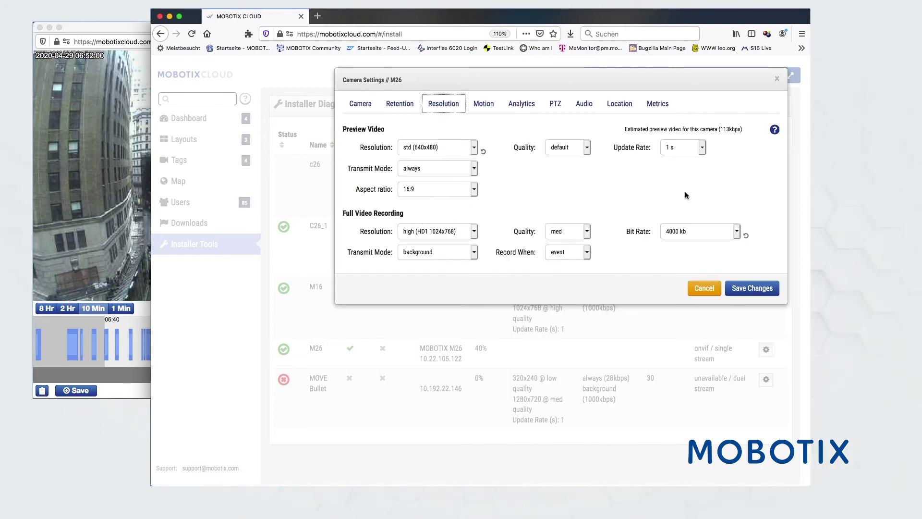
Confirm bit rate stays 4000 kb and quality stays med, then view M26's motion regions
{"action": "left_click", "coordinate": [737, 232]}
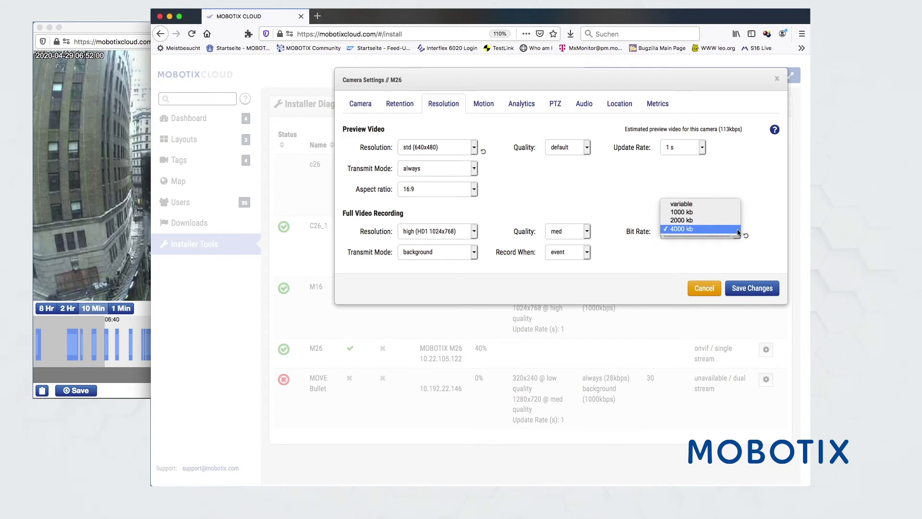
{"action": "left_click", "coordinate": [738, 229]}
{"action": "left_click", "coordinate": [586, 232]}
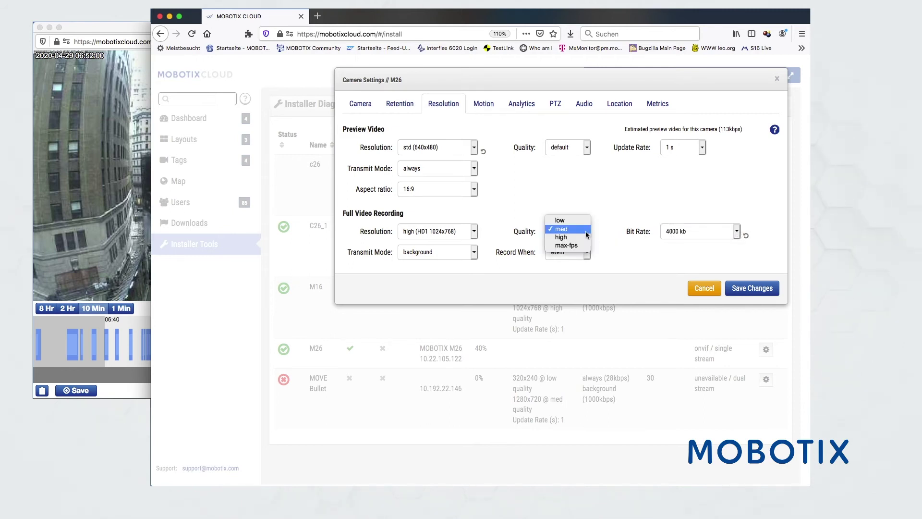
{"action": "left_click", "coordinate": [586, 234]}
{"action": "left_click", "coordinate": [484, 105]}
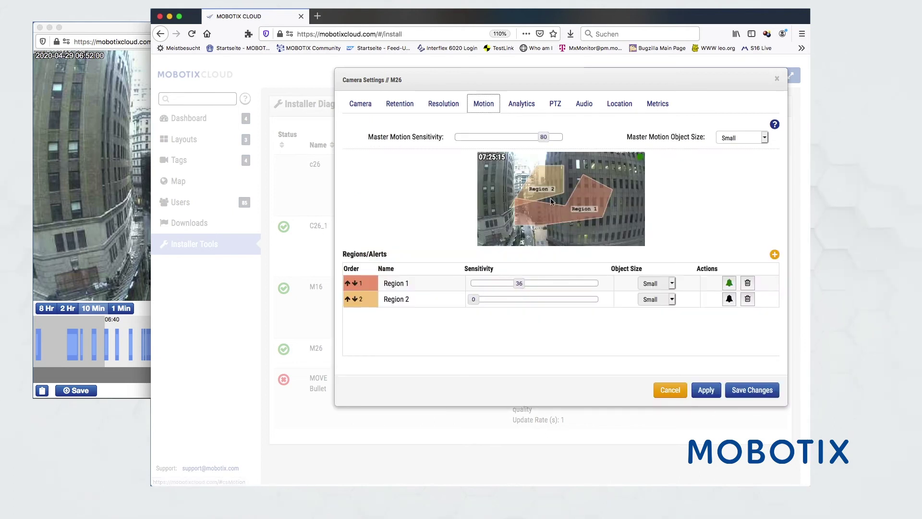
Add Region 3, move it lower in the preview, and set its sensitivity to 27
{"action": "left_click", "coordinate": [774, 254]}
{"action": "left_click_drag", "start_coordinate": [507, 177], "coordinate": [562, 208]}
{"action": "left_click_drag", "start_coordinate": [576, 315], "coordinate": [508, 317]}
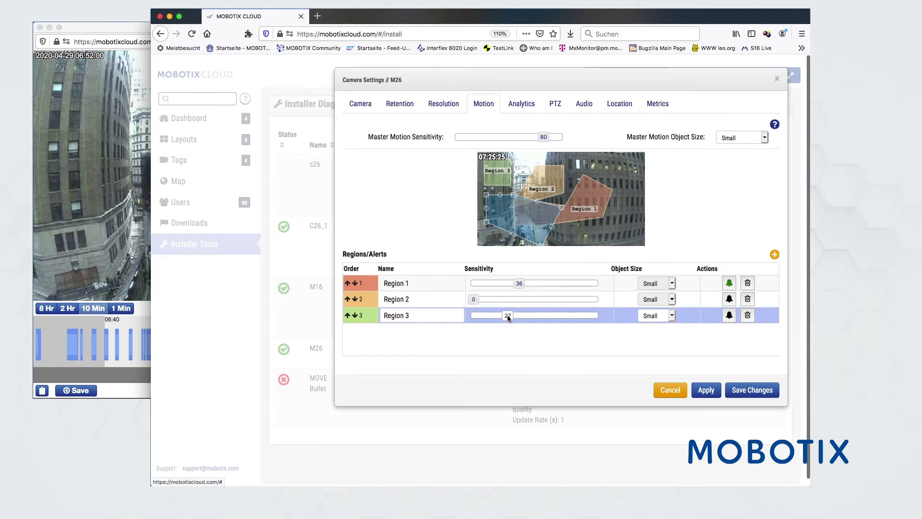
Enable Region 3 alerts for one user with Mode All and Level High, then apply
{"action": "left_click", "coordinate": [729, 316]}
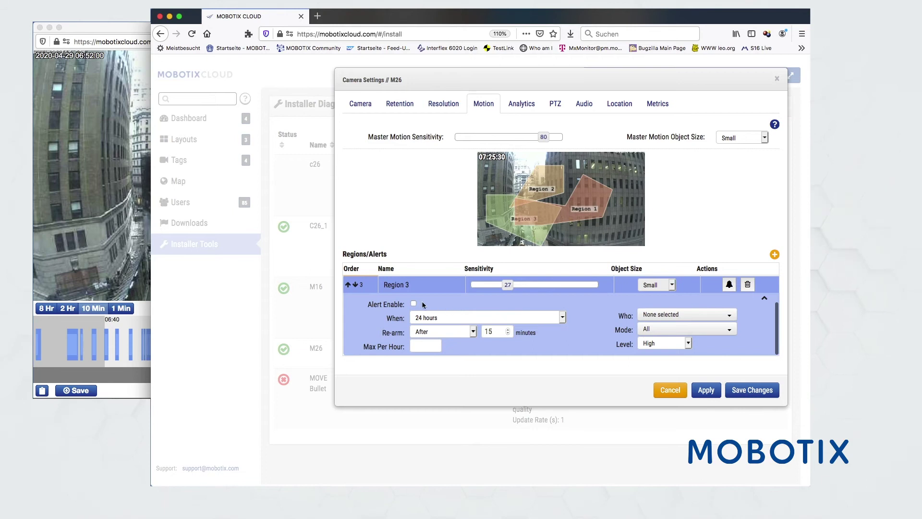
{"action": "left_click", "coordinate": [414, 304]}
{"action": "left_click", "coordinate": [661, 315]}
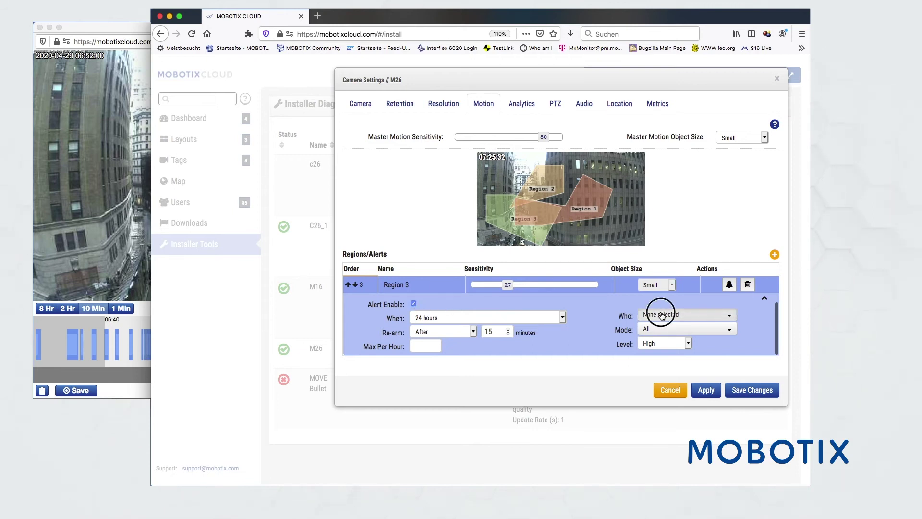
{"action": "left_click", "coordinate": [659, 345]}
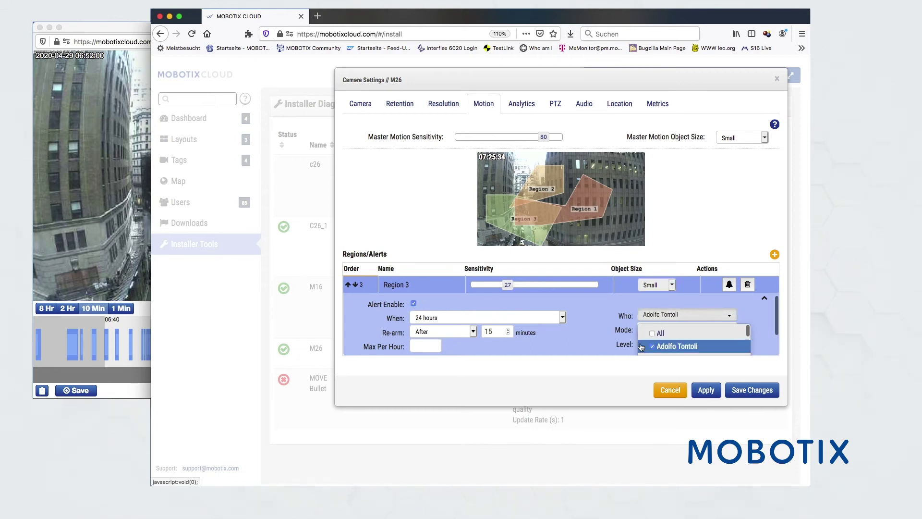
{"action": "left_click", "coordinate": [587, 333]}
{"action": "left_click", "coordinate": [646, 330]}
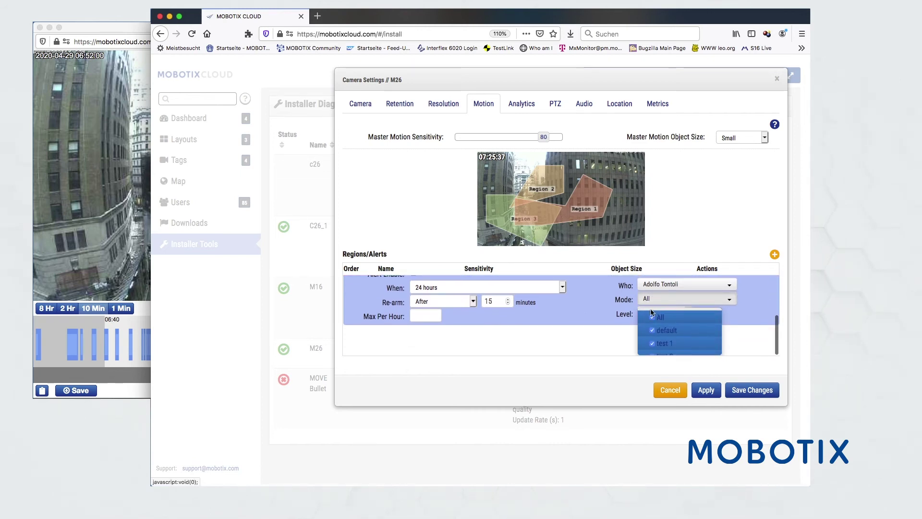
{"action": "left_click", "coordinate": [653, 318]}
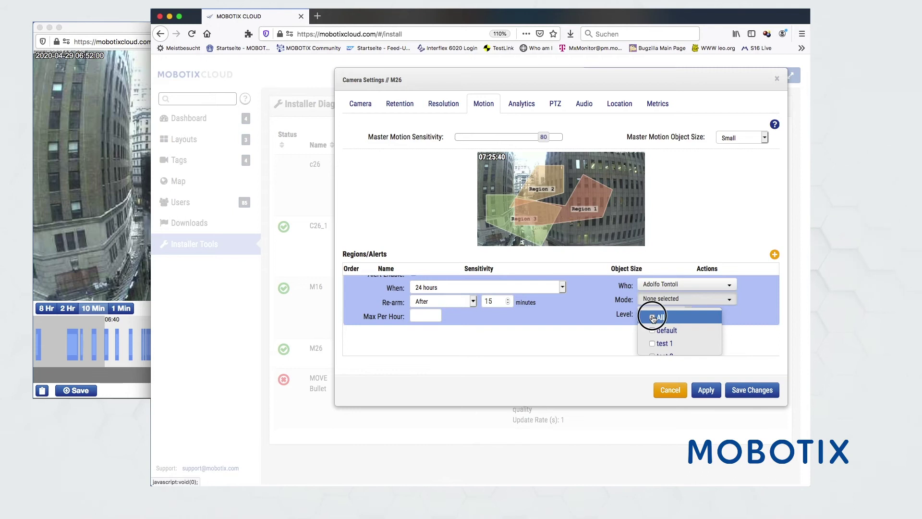
{"action": "left_click", "coordinate": [653, 317]}
{"action": "left_click", "coordinate": [573, 307]}
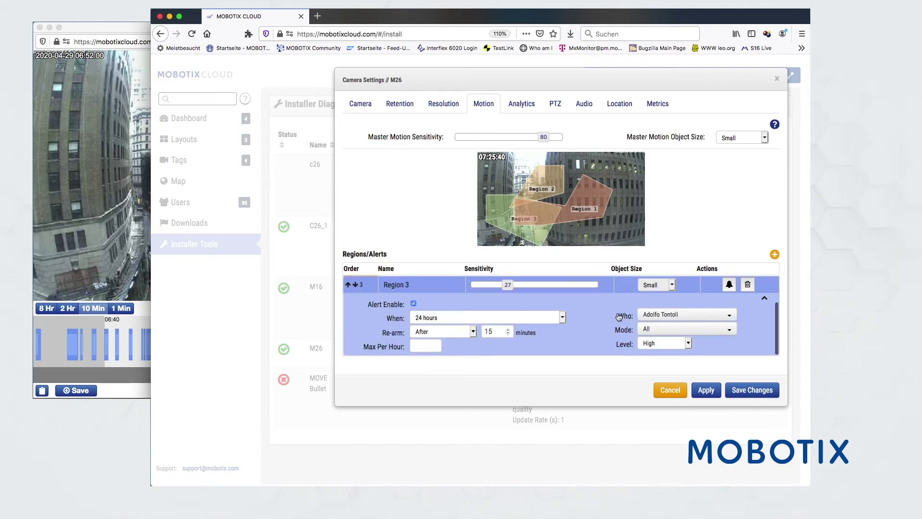
{"action": "left_click", "coordinate": [650, 345]}
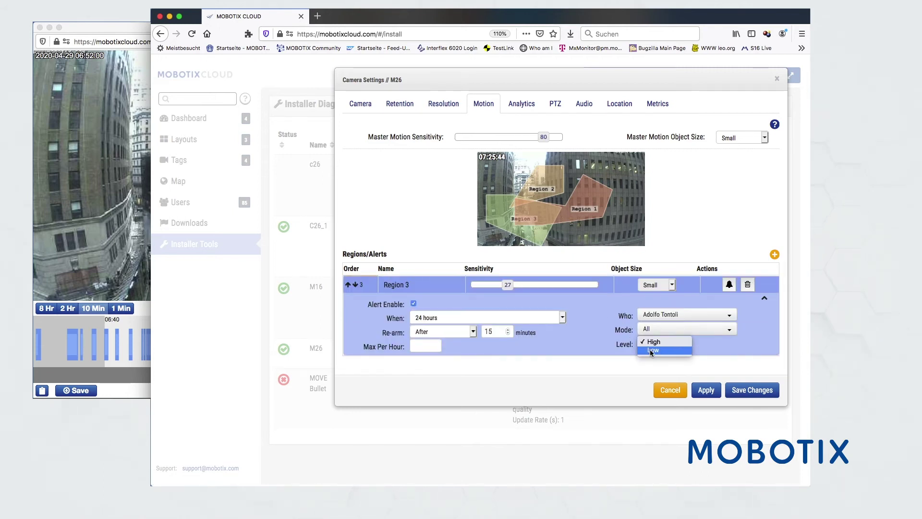
{"action": "left_click", "coordinate": [502, 345]}
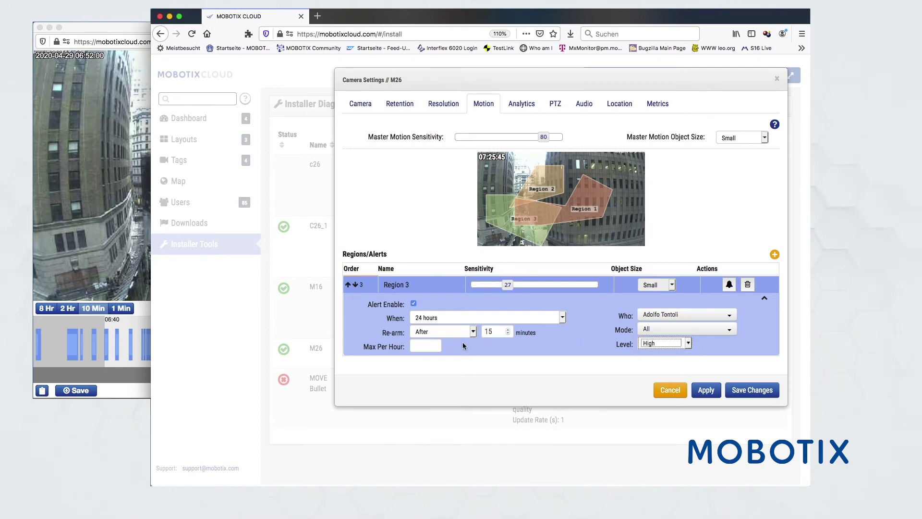
{"action": "left_click", "coordinate": [706, 390]}
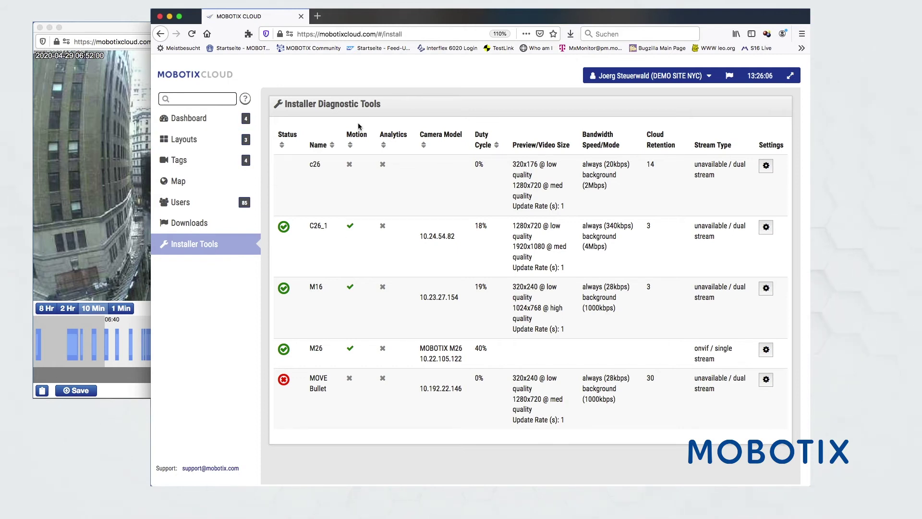
Go to the Dashboard and open the C26_1 camera's settings from its row
{"action": "left_click", "coordinate": [187, 117]}
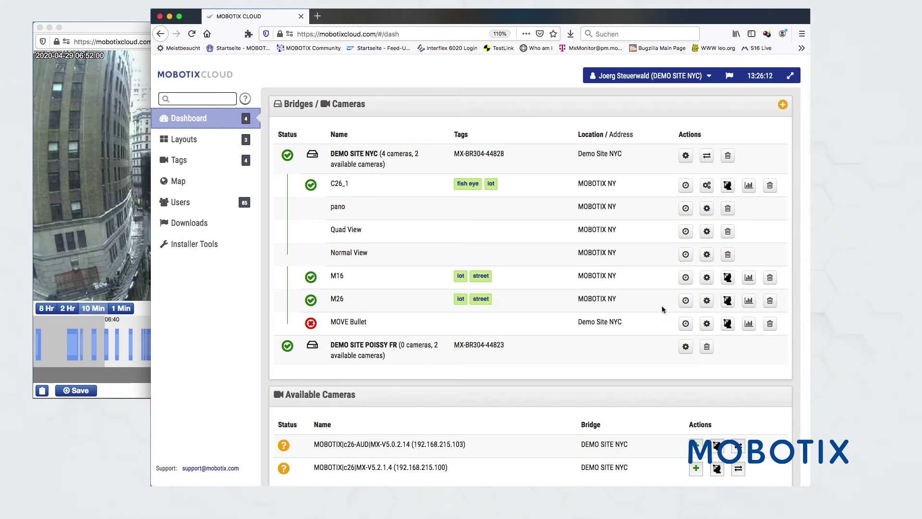
{"action": "left_click", "coordinate": [706, 185]}
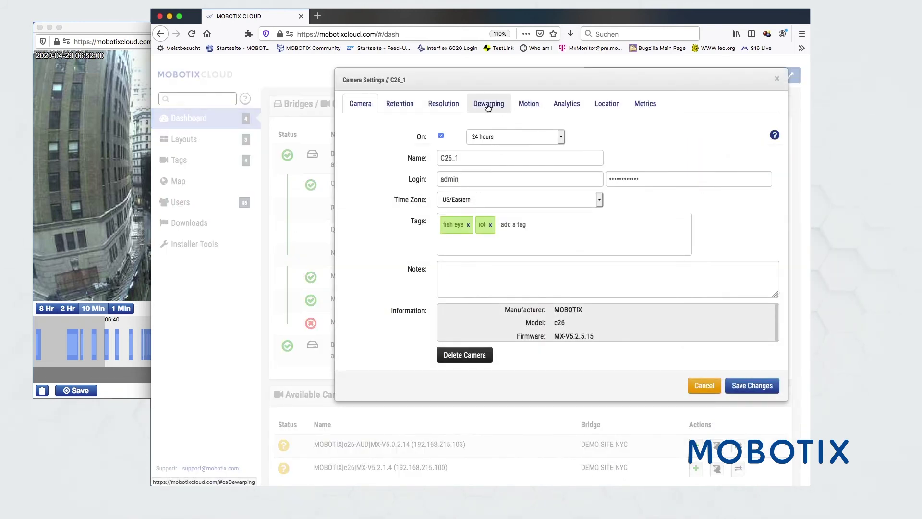
Add a Double Panorama dewarping viewport named doppelPano to C26_1 and apply it
{"action": "left_click", "coordinate": [487, 108]}
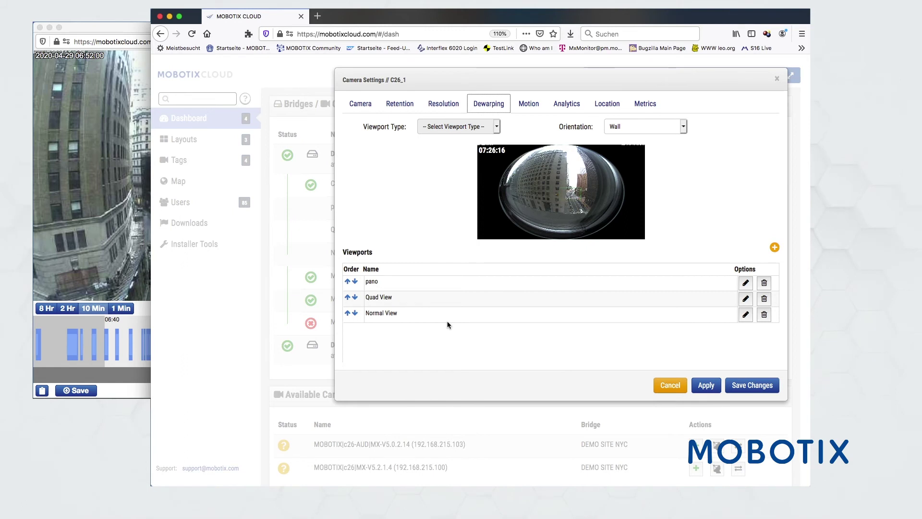
{"action": "left_click", "coordinate": [774, 248]}
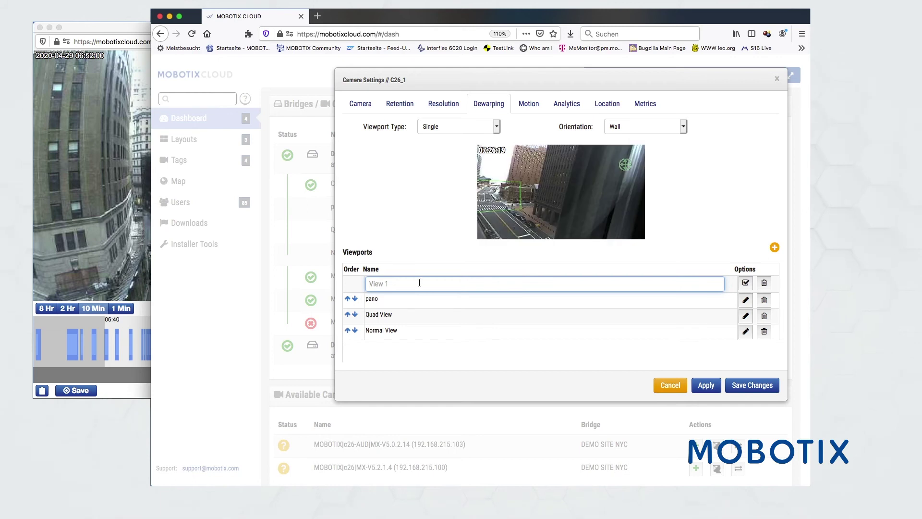
{"action": "type", "text": "doppelPano"}
{"action": "left_click", "coordinate": [445, 133]}
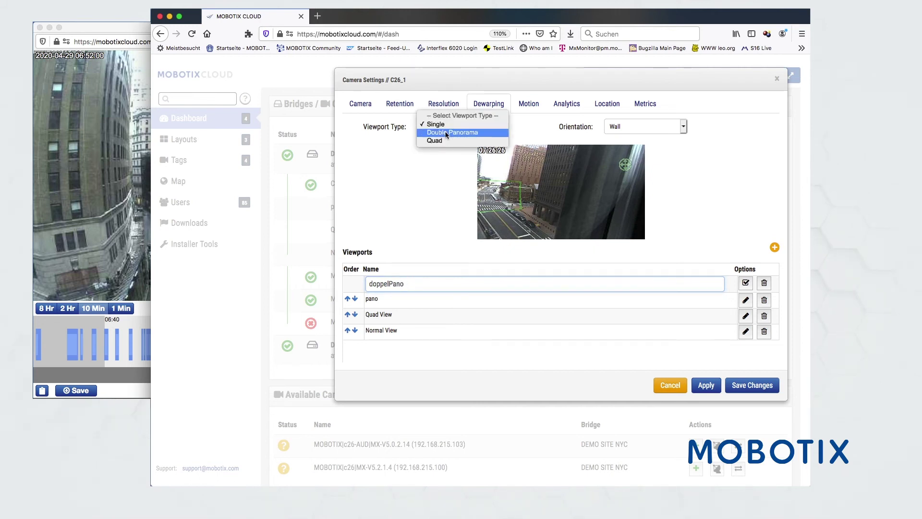
{"action": "left_click", "coordinate": [448, 124]}
{"action": "key", "text": "Down"}
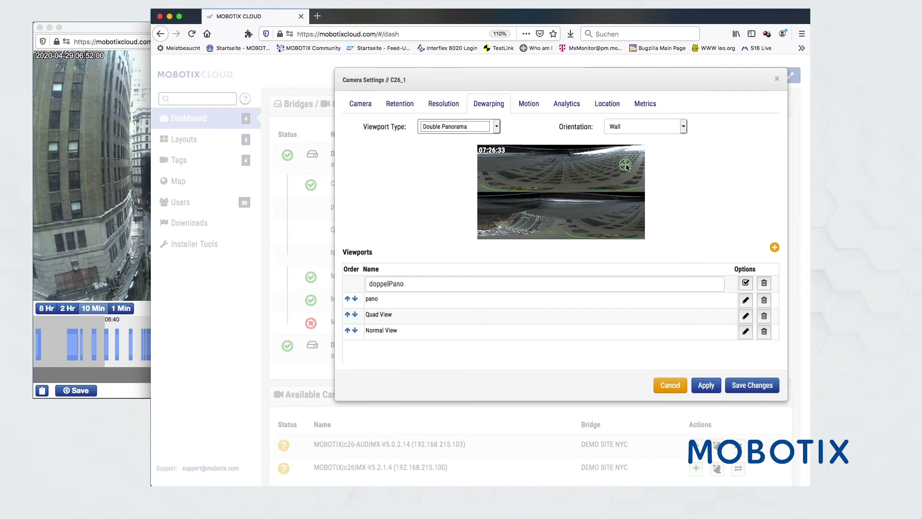
{"action": "left_click", "coordinate": [543, 167]}
{"action": "mouse_move", "coordinate": [547, 164]}
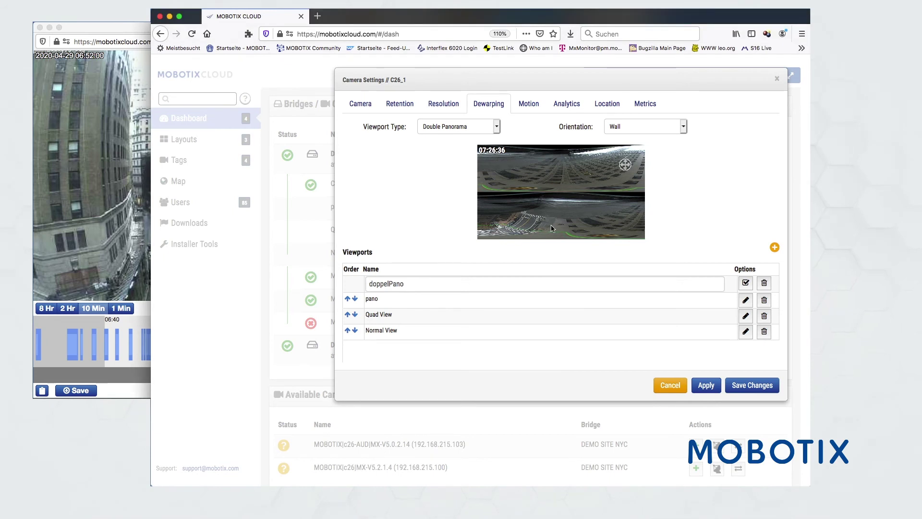
{"action": "left_click", "coordinate": [705, 386]}
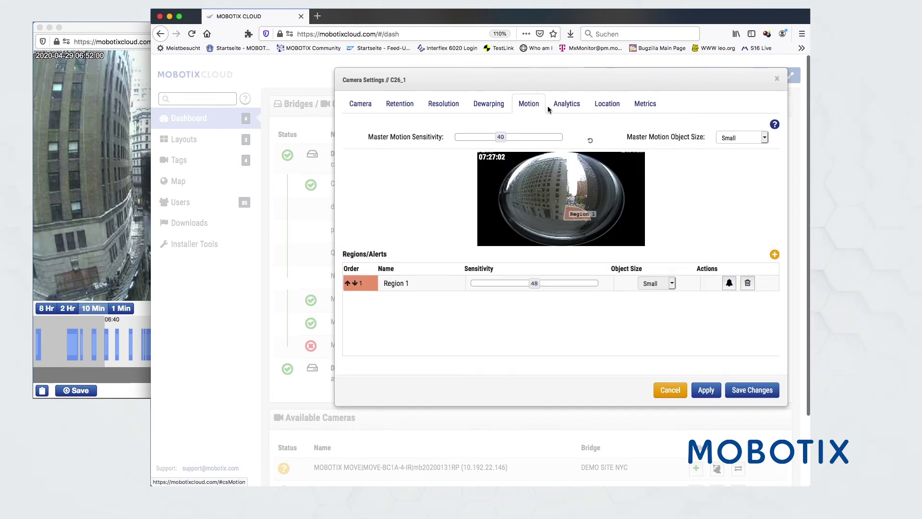
Review C26_1's Analytics and Location tabs, ending on its Cloud BW metrics chart
{"action": "left_click", "coordinate": [571, 105]}
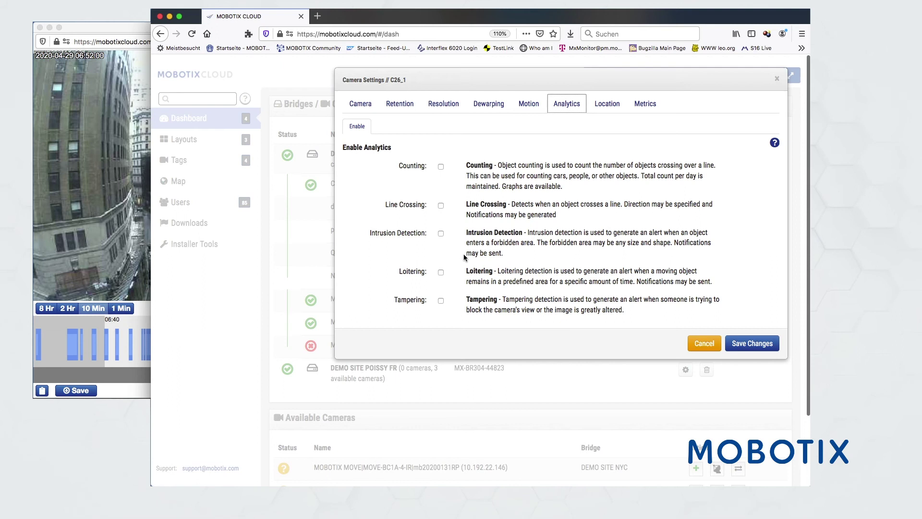
{"action": "left_click", "coordinate": [608, 106]}
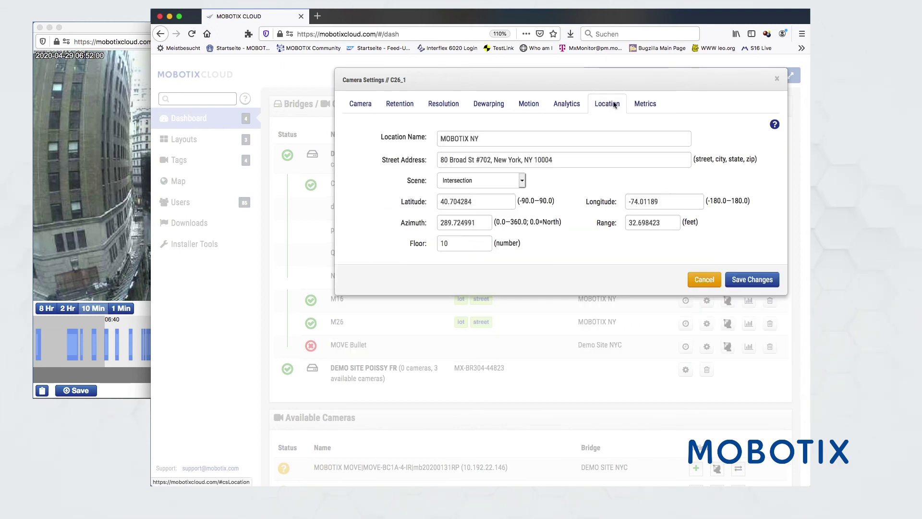
{"action": "left_click", "coordinate": [644, 105]}
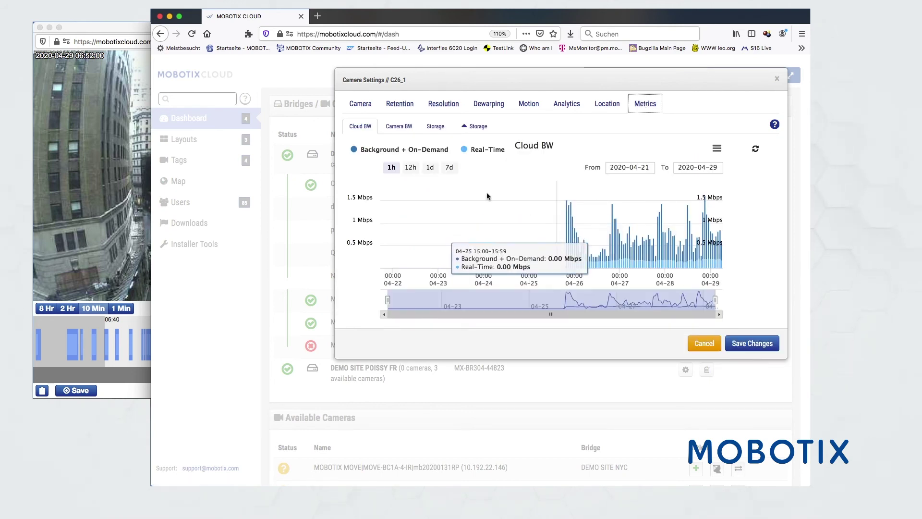
Check the bandwidth charts, 7-day data storage and delta storage, then cancel C26_1's settings
{"action": "left_click", "coordinate": [402, 129]}
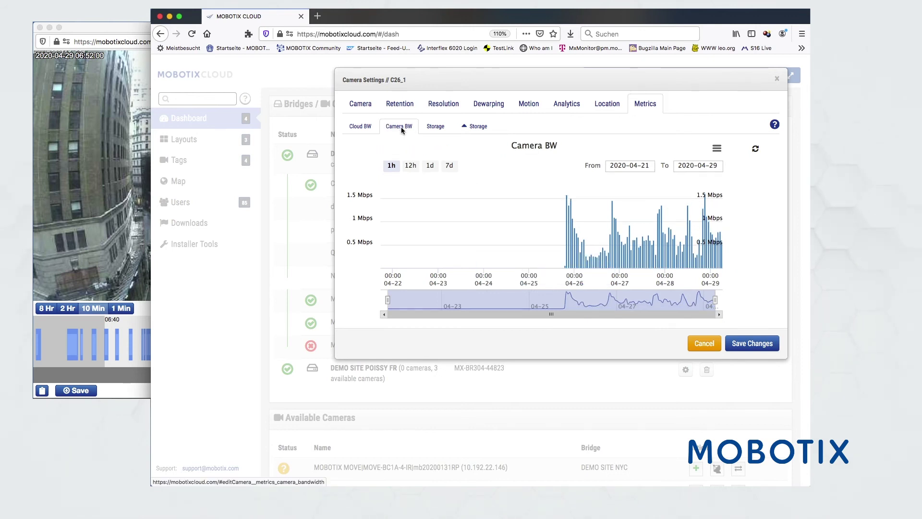
{"action": "left_click", "coordinate": [360, 128]}
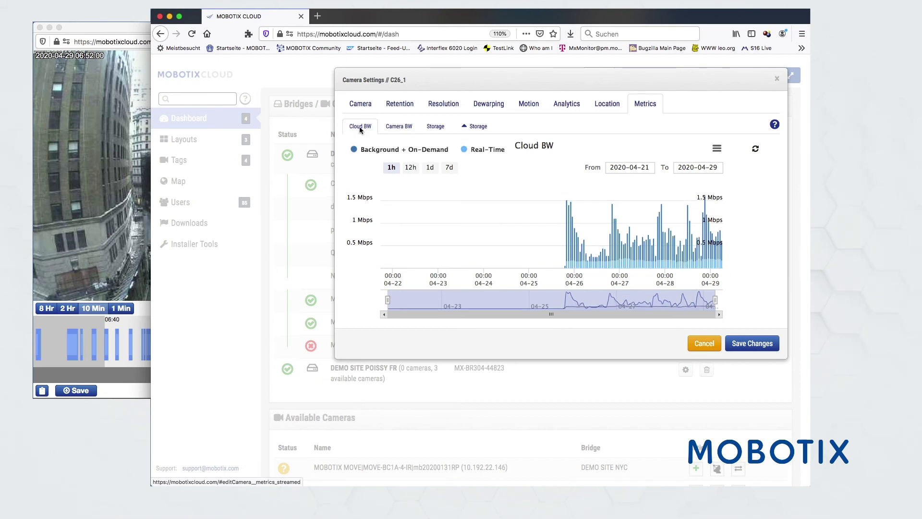
{"action": "left_click", "coordinate": [435, 126]}
{"action": "mouse_move", "coordinate": [623, 244]}
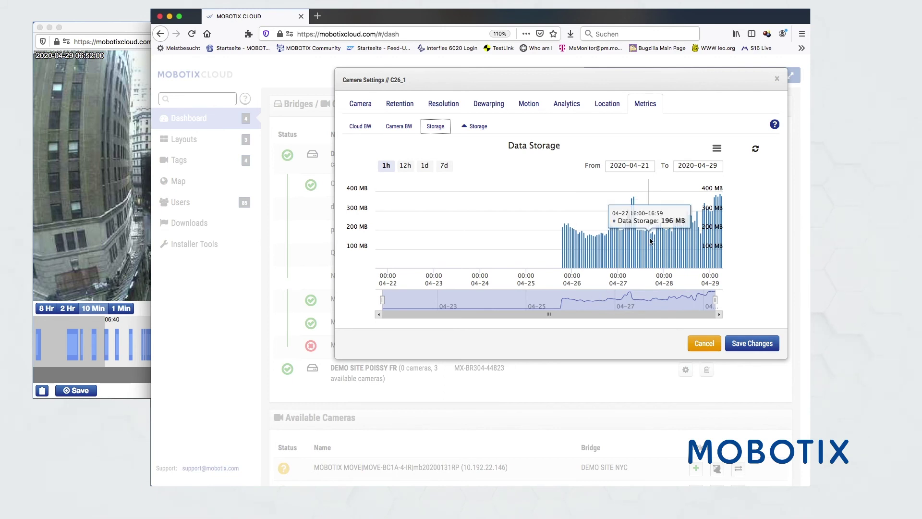
{"action": "left_click", "coordinate": [443, 166]}
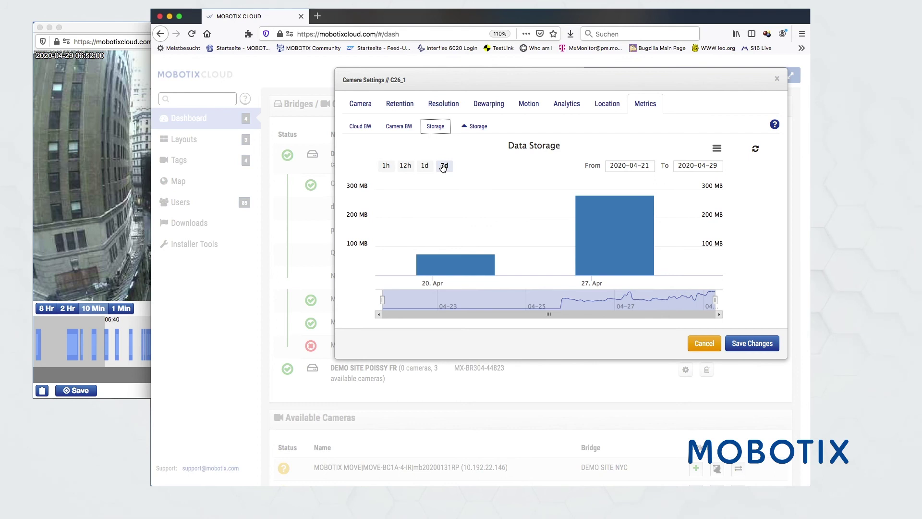
{"action": "left_click", "coordinate": [477, 126]}
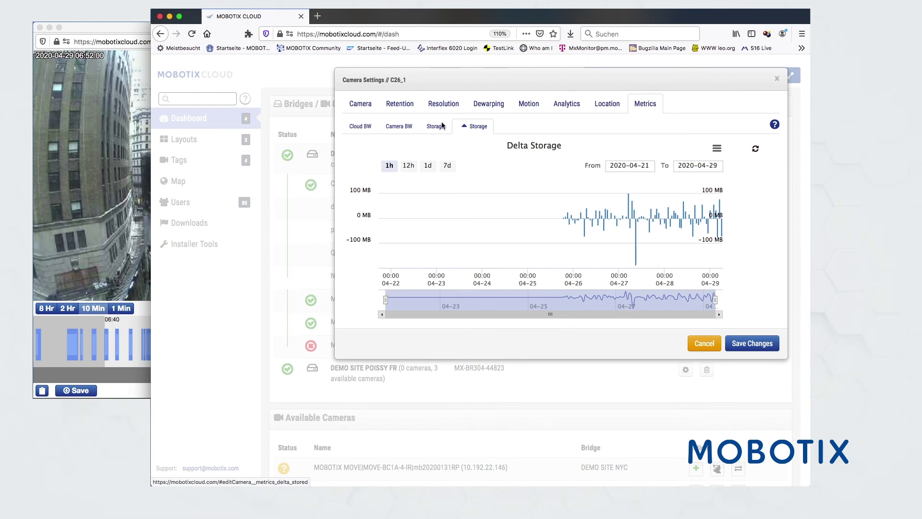
{"action": "left_click", "coordinate": [699, 343]}
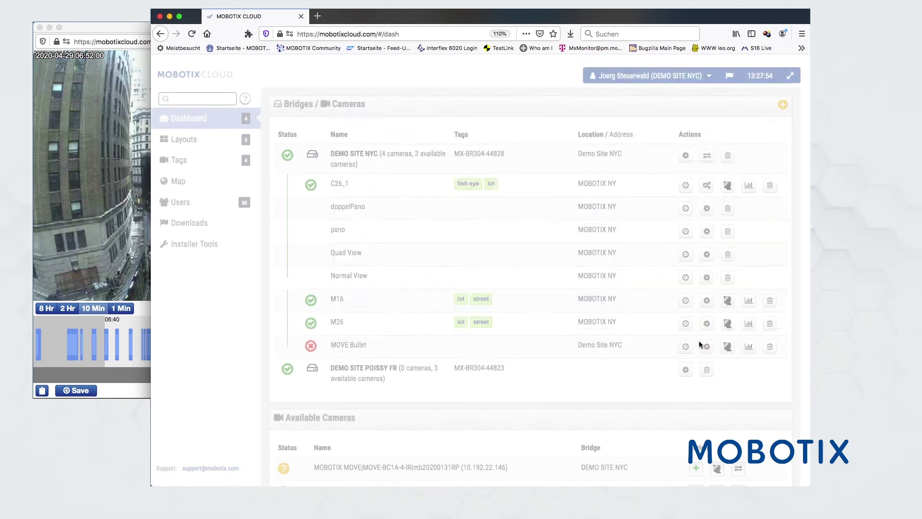
In the Dewarping layout, re-aim the first view and the quad tile's lower views, then go to Dashboard
{"action": "left_click", "coordinate": [184, 139]}
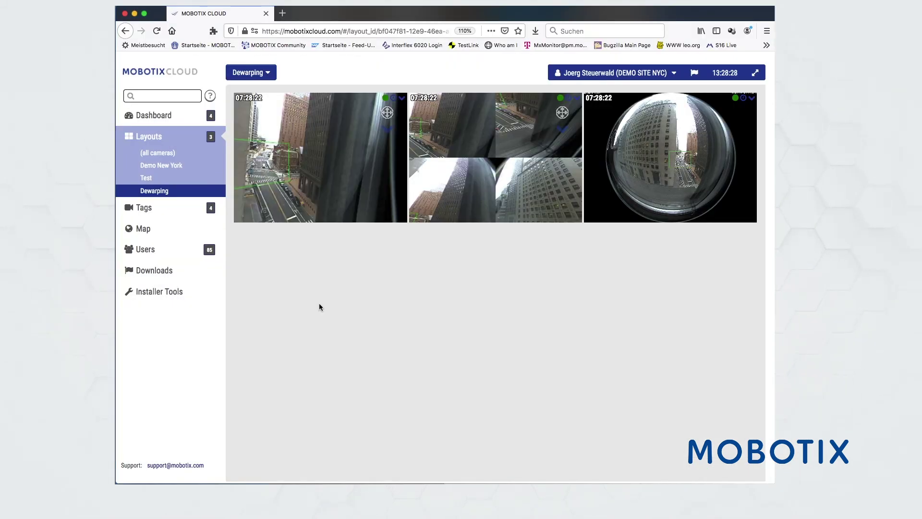
{"action": "left_click", "coordinate": [387, 113]}
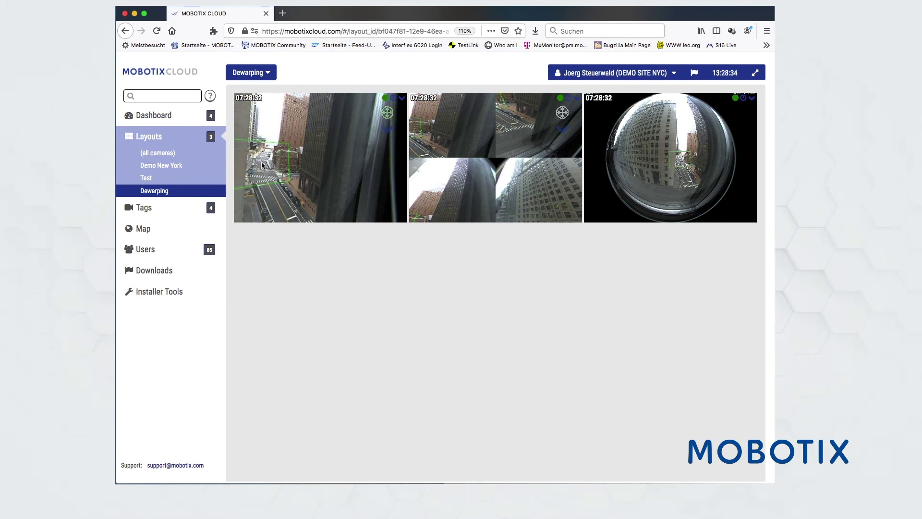
{"action": "left_click", "coordinate": [262, 165]}
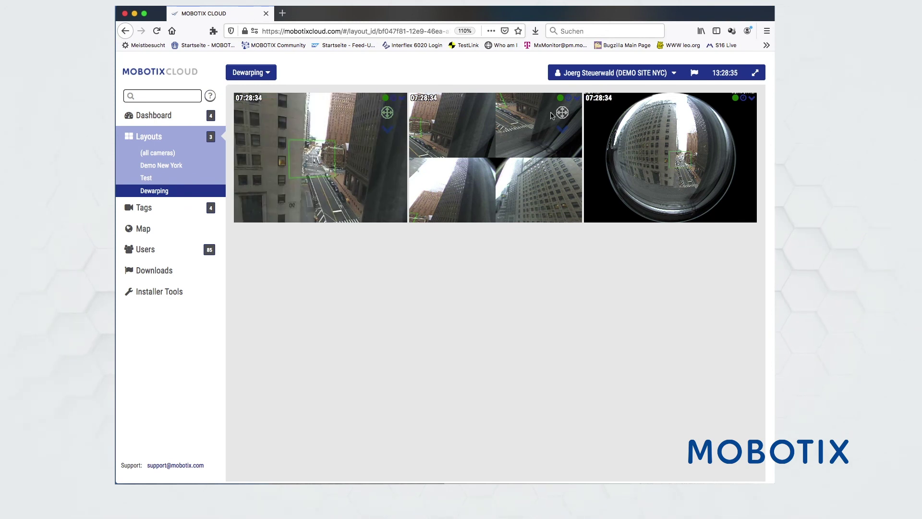
{"action": "left_click", "coordinate": [550, 193]}
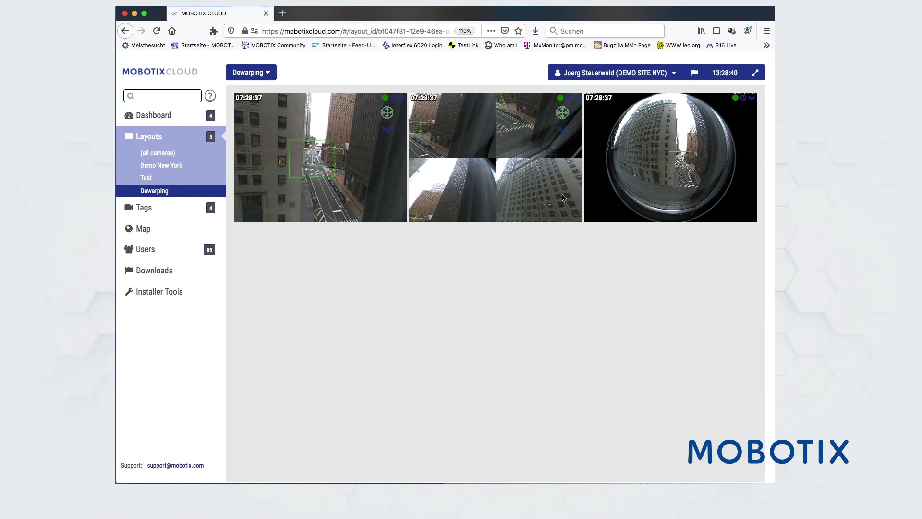
{"action": "left_click", "coordinate": [563, 197]}
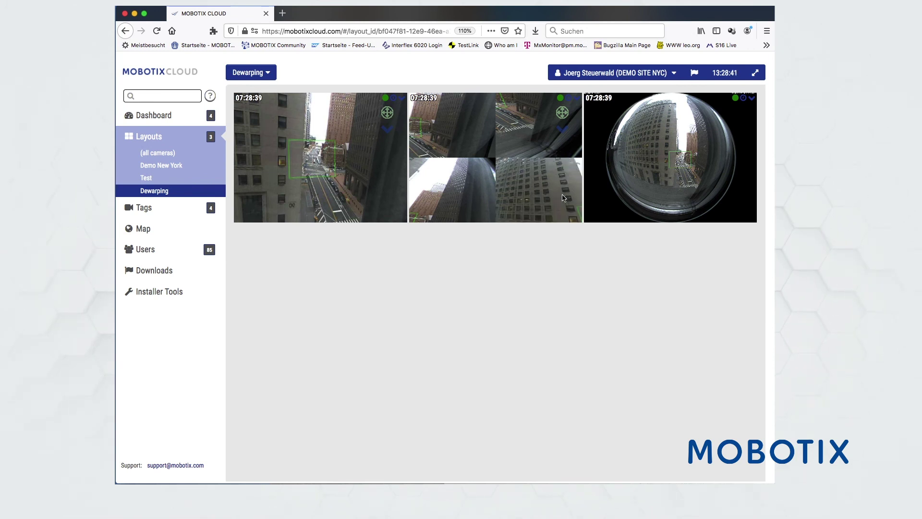
{"action": "left_click", "coordinate": [431, 202]}
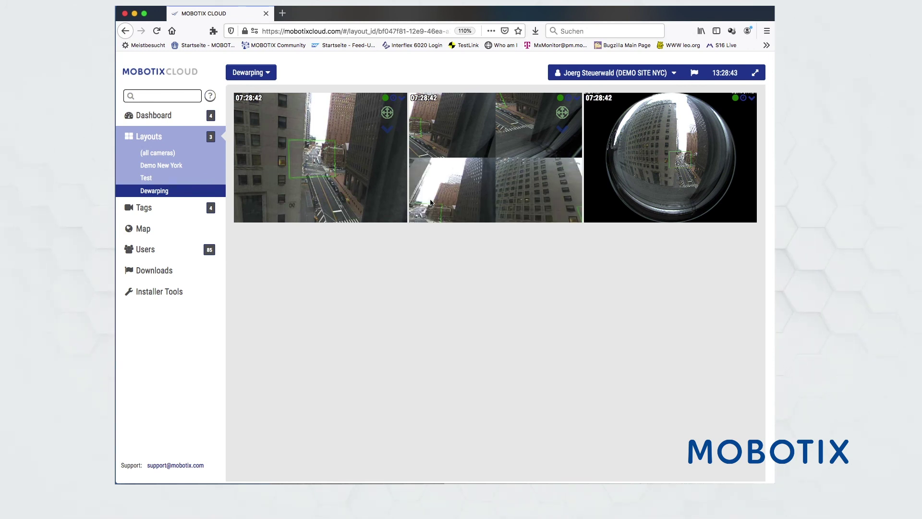
{"action": "left_click", "coordinate": [469, 195]}
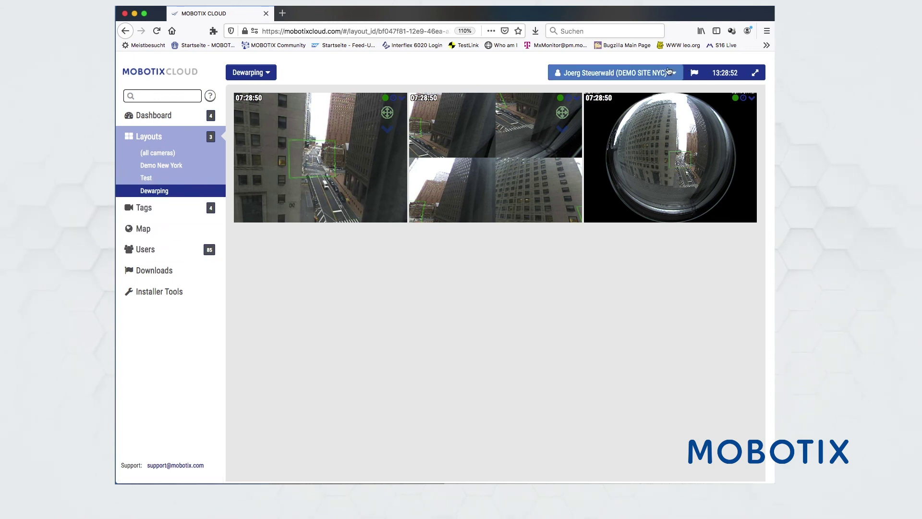
{"action": "left_click", "coordinate": [163, 116]}
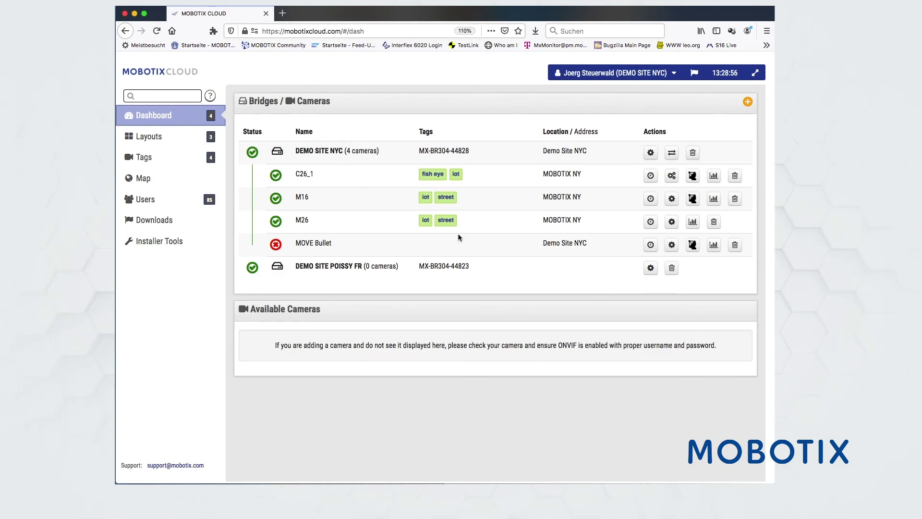
Switch back to the master MOBOTIX AG account and look through its dashboard
{"action": "left_click", "coordinate": [615, 73]}
{"action": "left_click", "coordinate": [624, 118]}
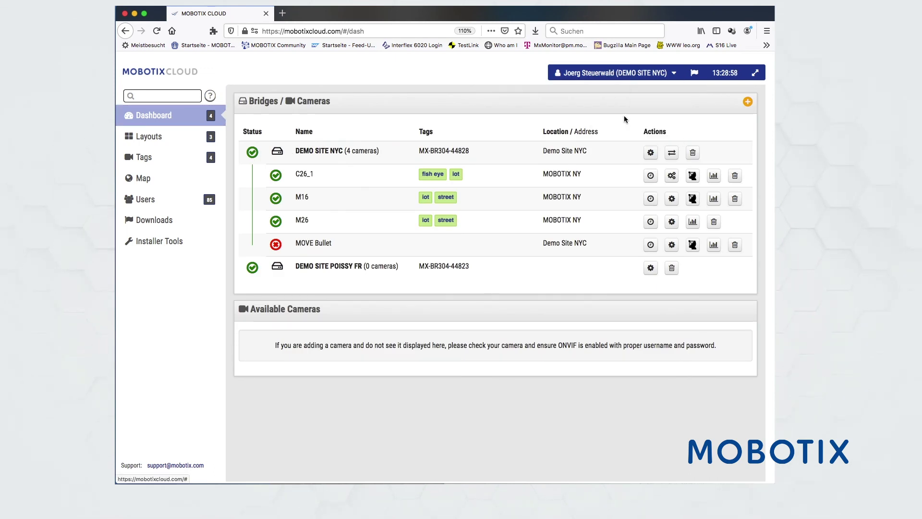
{"action": "scroll", "coordinate": [664, 362], "scroll_direction": "down", "scroll_amount": 3}
{"action": "scroll", "coordinate": [664, 362], "scroll_direction": "down", "scroll_amount": 14}
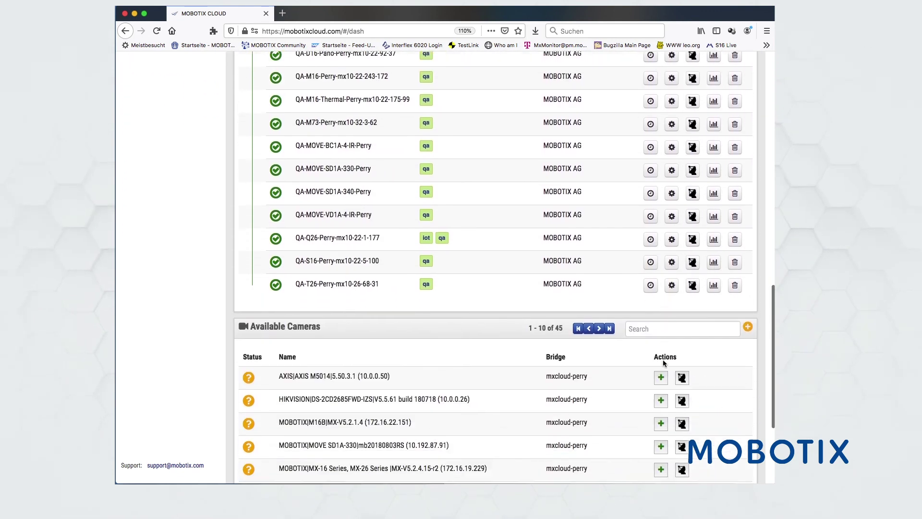
{"action": "scroll", "coordinate": [664, 363], "scroll_direction": "down", "scroll_amount": 5}
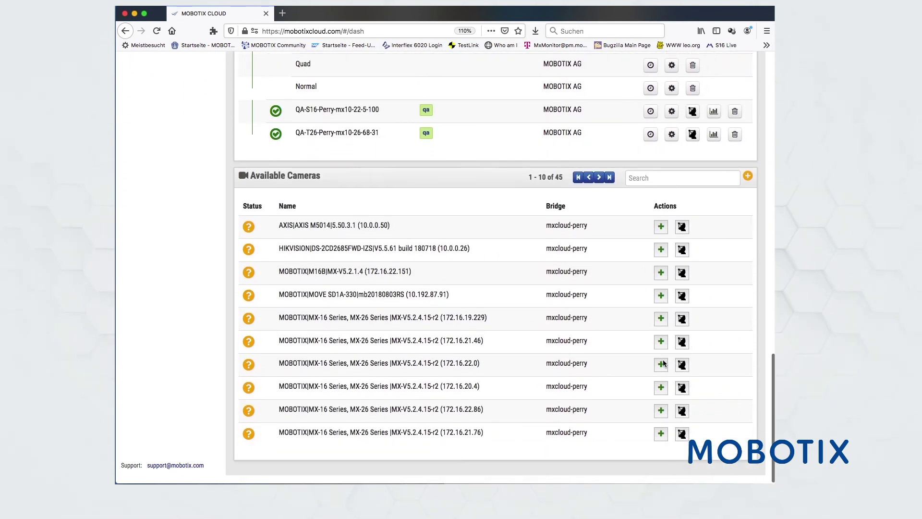
{"action": "scroll", "coordinate": [663, 363], "scroll_direction": "up", "scroll_amount": 20}
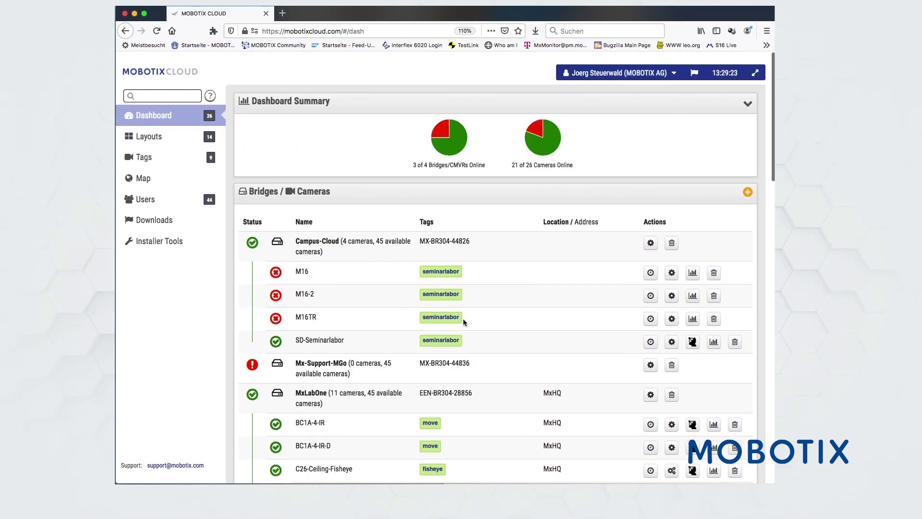
Open the All Benchmark Lab layout, then bring up the Account Settings
{"action": "left_click", "coordinate": [155, 138]}
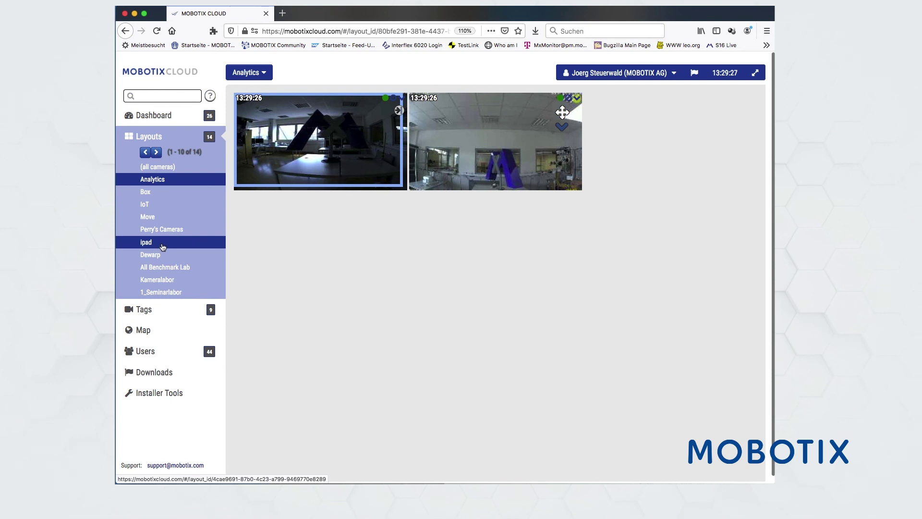
{"action": "left_click", "coordinate": [160, 267]}
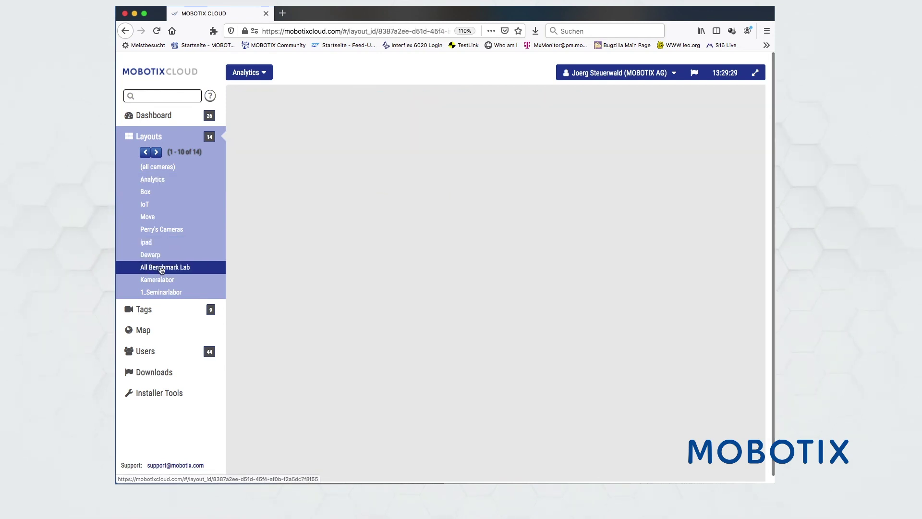
{"action": "scroll", "coordinate": [365, 324], "scroll_direction": "down", "scroll_amount": 3}
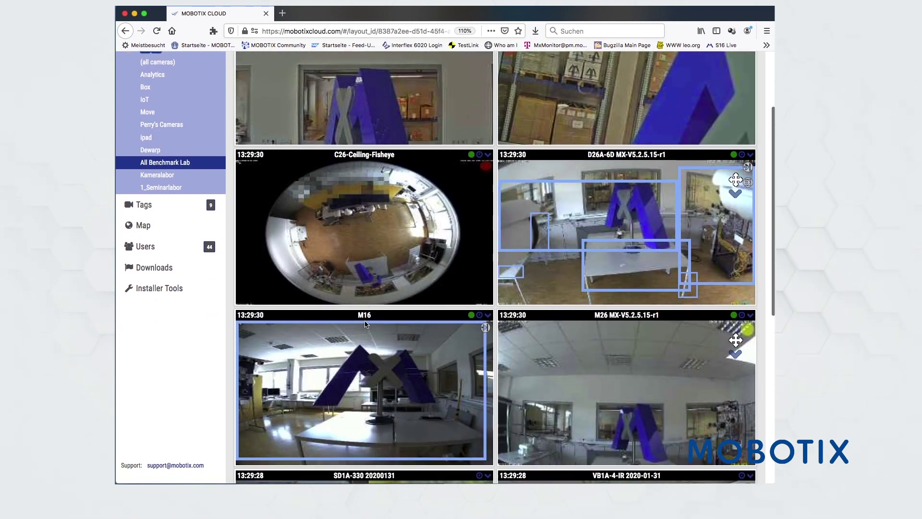
{"action": "scroll", "coordinate": [492, 151], "scroll_direction": "up", "scroll_amount": 3}
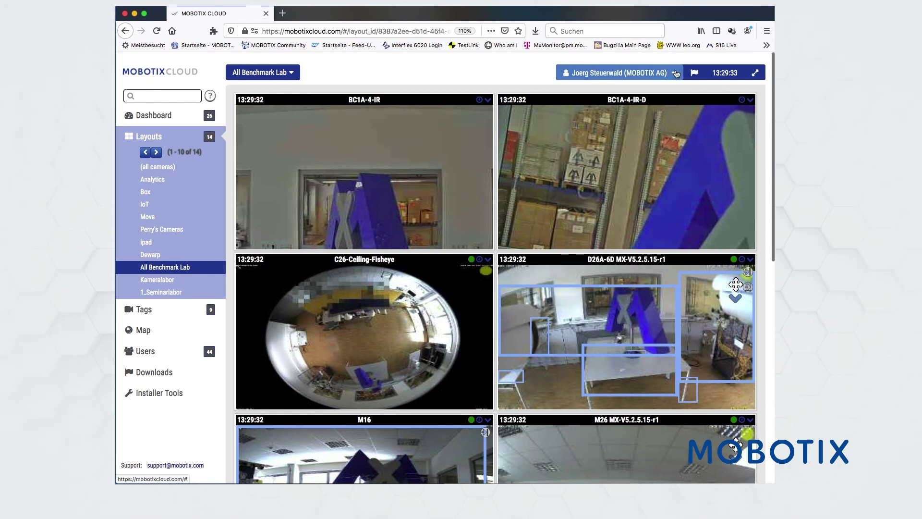
{"action": "left_click", "coordinate": [624, 73]}
{"action": "left_click", "coordinate": [629, 105]}
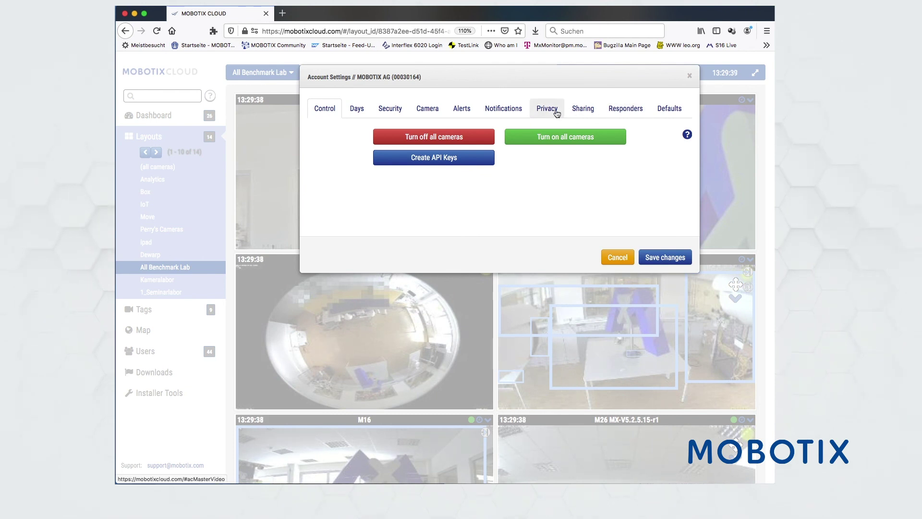
Check the Privacy setting, then enter the responder nominee's e-mail on the Responders tab
{"action": "left_click", "coordinate": [547, 109]}
{"action": "left_click", "coordinate": [416, 137]}
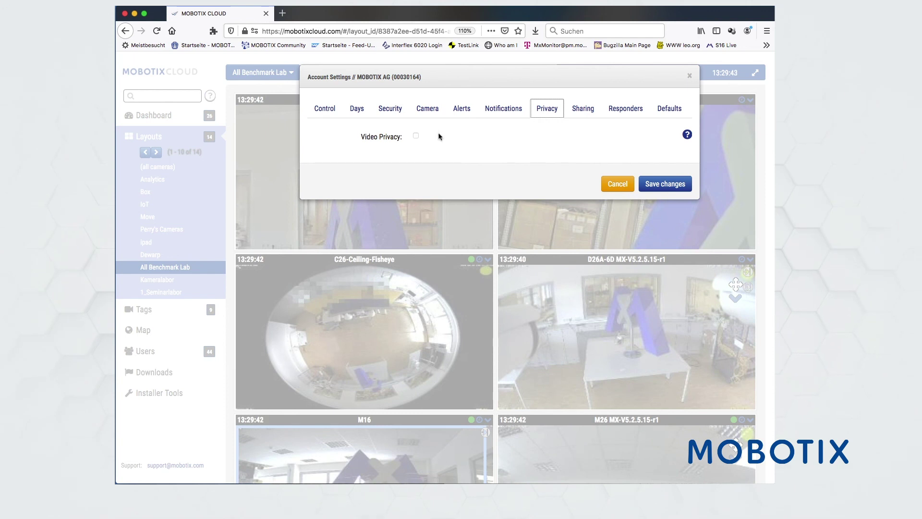
{"action": "left_click", "coordinate": [619, 110]}
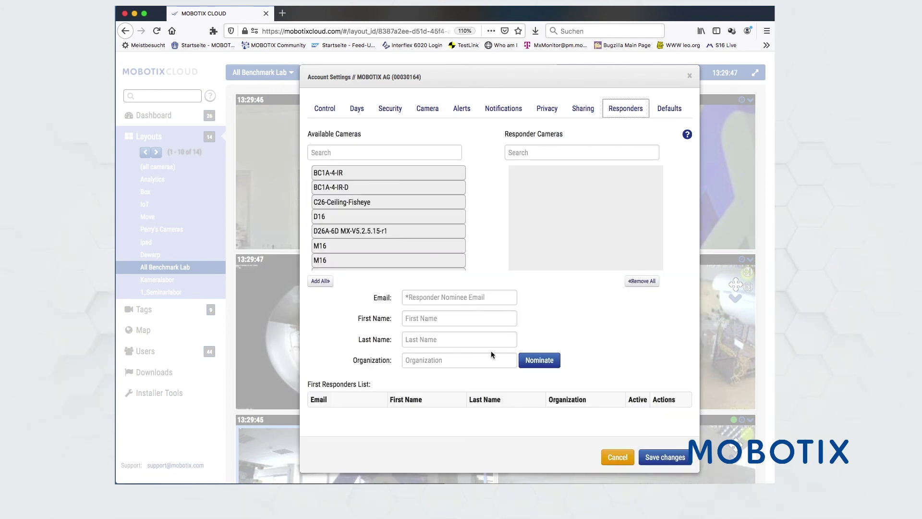
{"action": "scroll", "coordinate": [490, 350], "scroll_direction": "down", "scroll_amount": 3}
{"action": "scroll", "coordinate": [492, 355], "scroll_direction": "down", "scroll_amount": 1}
{"action": "left_click", "coordinate": [420, 210]}
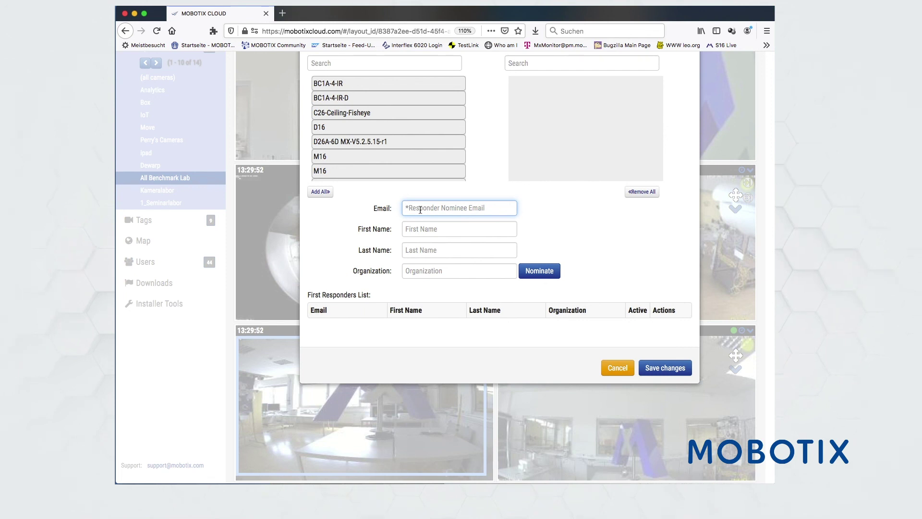
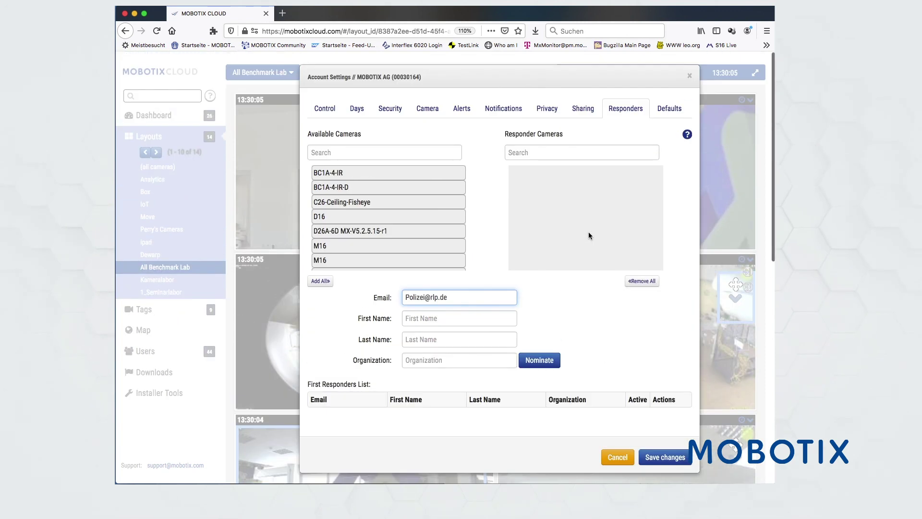
{"action": "scroll", "coordinate": [589, 231], "scroll_direction": "up", "scroll_amount": 3}
Add BC1A-4-IR-D, M16 and M16-2 to the Responder Cameras
{"action": "left_click", "coordinate": [377, 193]}
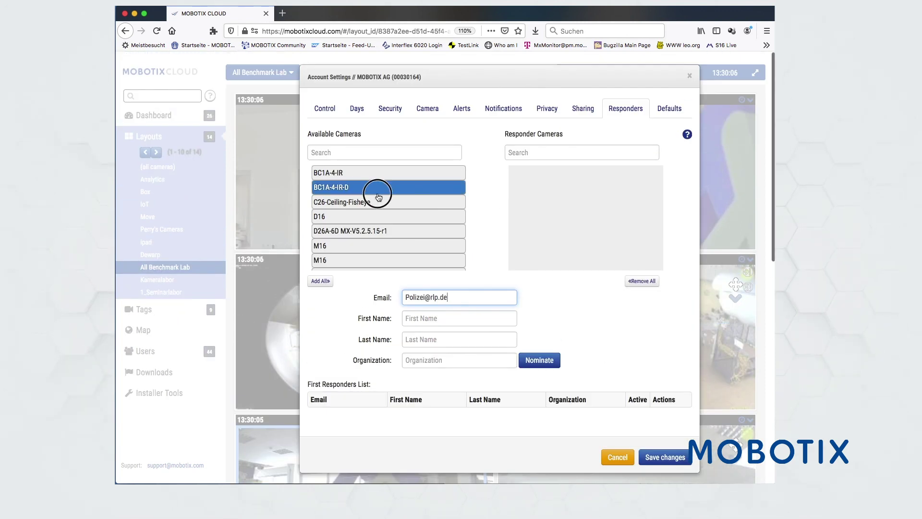
{"action": "left_click_drag", "start_coordinate": [377, 193], "coordinate": [552, 201]}
{"action": "left_click_drag", "start_coordinate": [360, 232], "coordinate": [589, 226]}
{"action": "left_click_drag", "start_coordinate": [423, 243], "coordinate": [629, 225]}
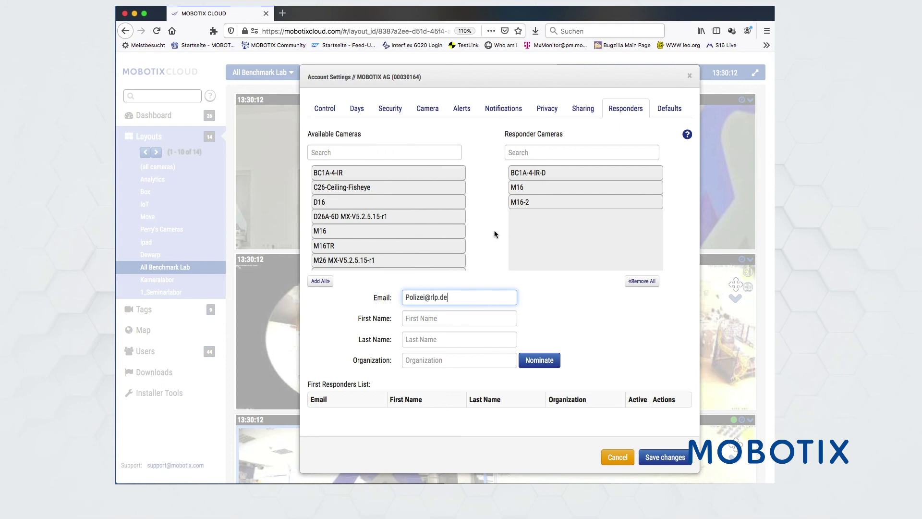
Cancel the account settings and return to the master account's dashboard
{"action": "left_click", "coordinate": [339, 106]}
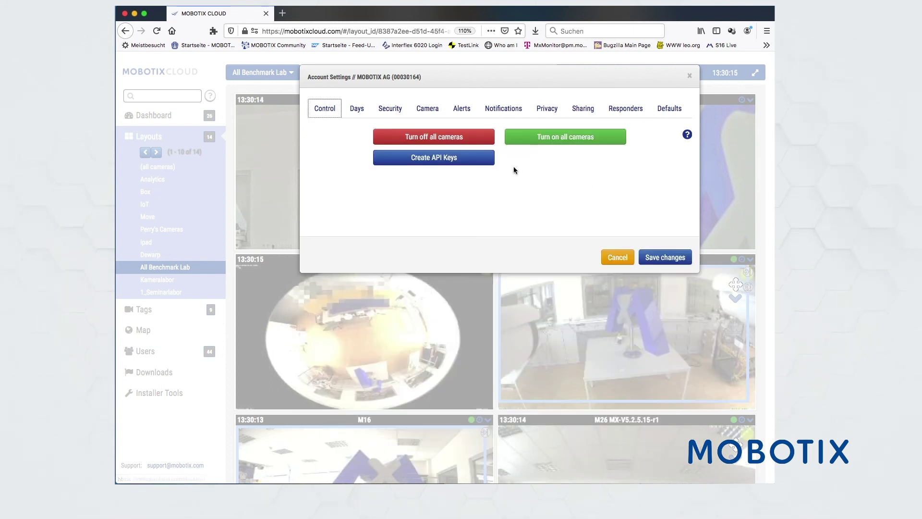
{"action": "left_click", "coordinate": [626, 259]}
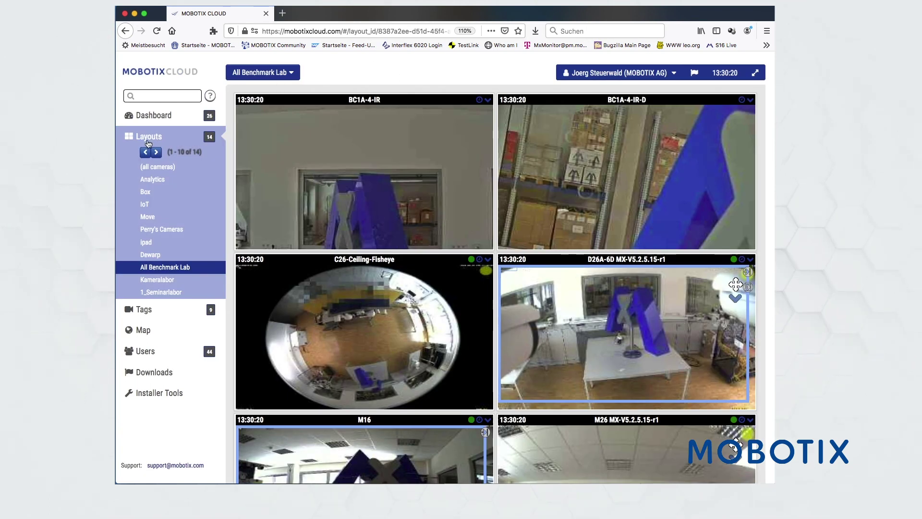
{"action": "left_click", "coordinate": [623, 73]}
{"action": "left_click", "coordinate": [624, 118]}
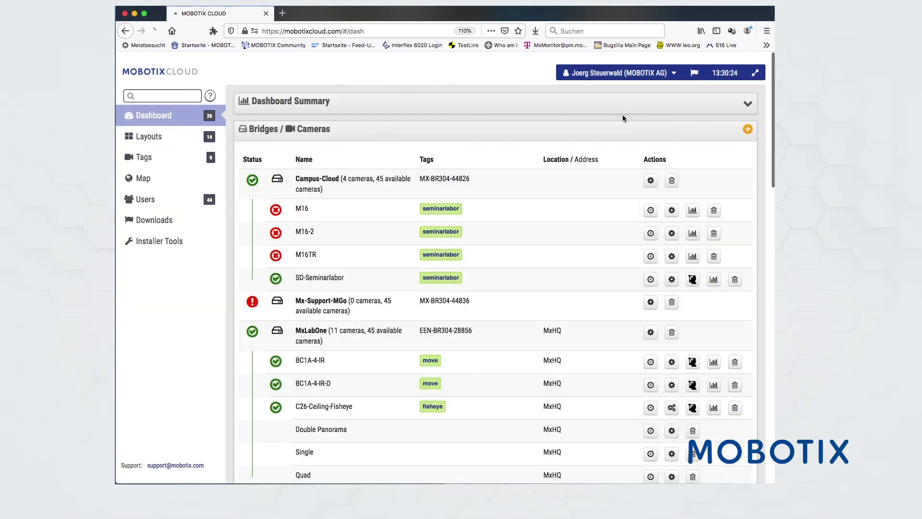